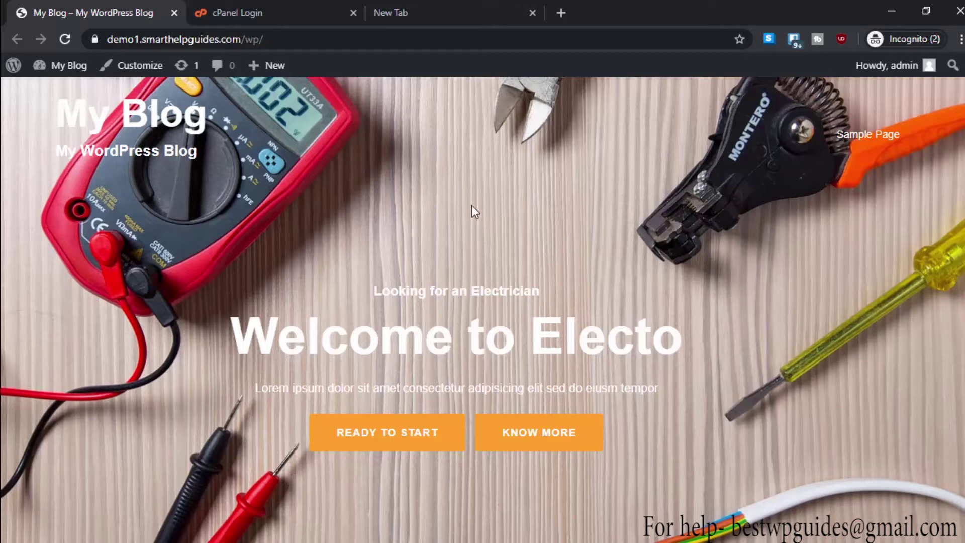
Look through the WordPress blog's front page, from the header to the posts and sidebar
{"action": "scroll", "coordinate": [268, 405], "scroll_direction": "down", "scroll_amount": 6}
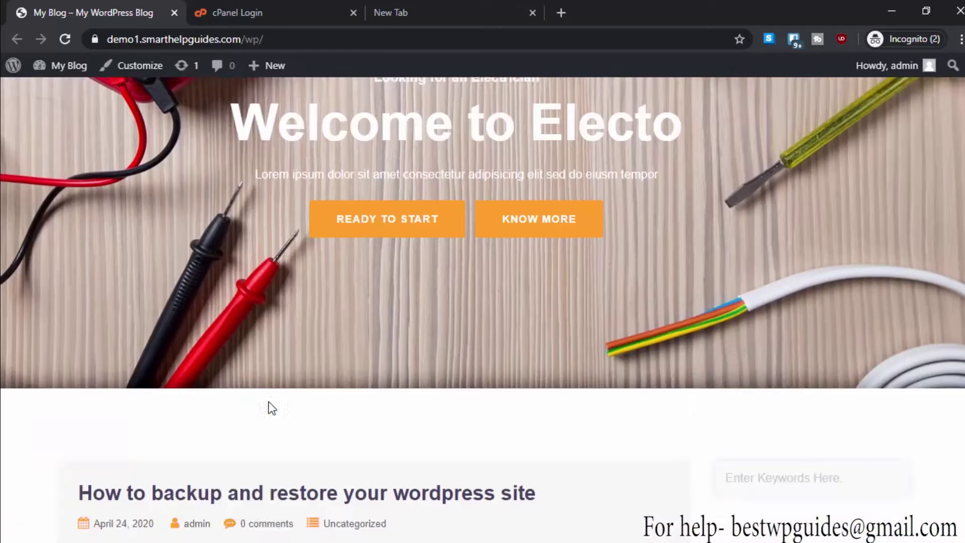
{"action": "scroll", "coordinate": [269, 408], "scroll_direction": "down", "scroll_amount": 5}
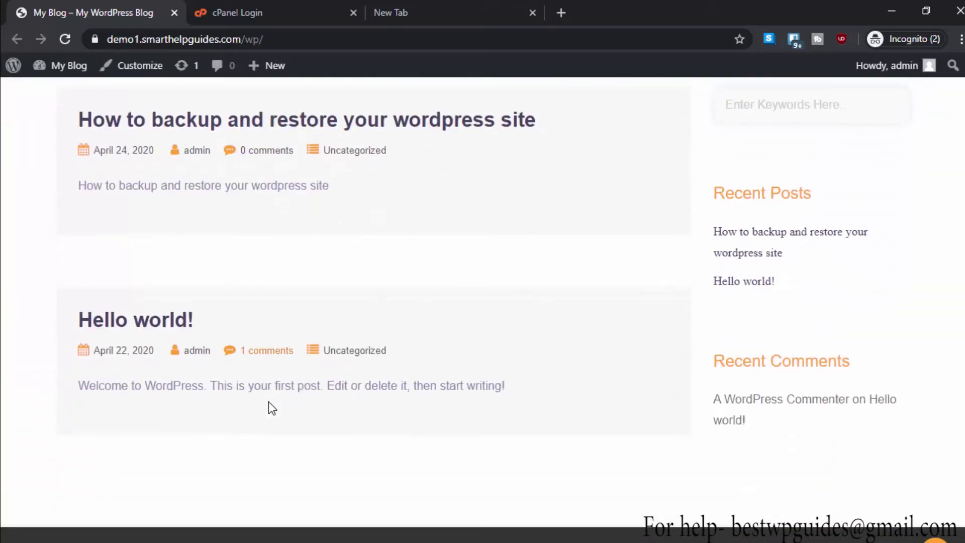
{"action": "scroll", "coordinate": [269, 405], "scroll_direction": "up", "scroll_amount": 12}
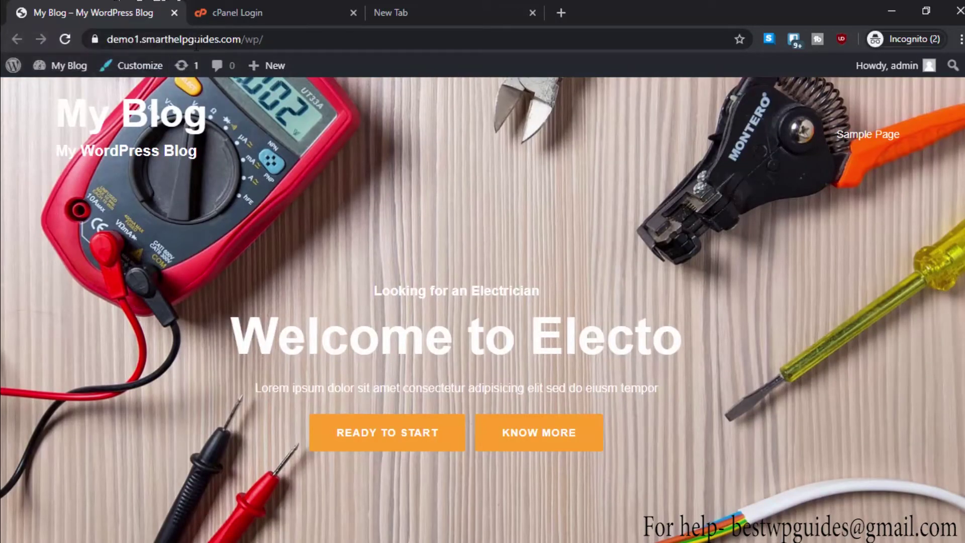
Log in to cPanel with the saved account username and password
{"action": "left_click", "coordinate": [249, 11]}
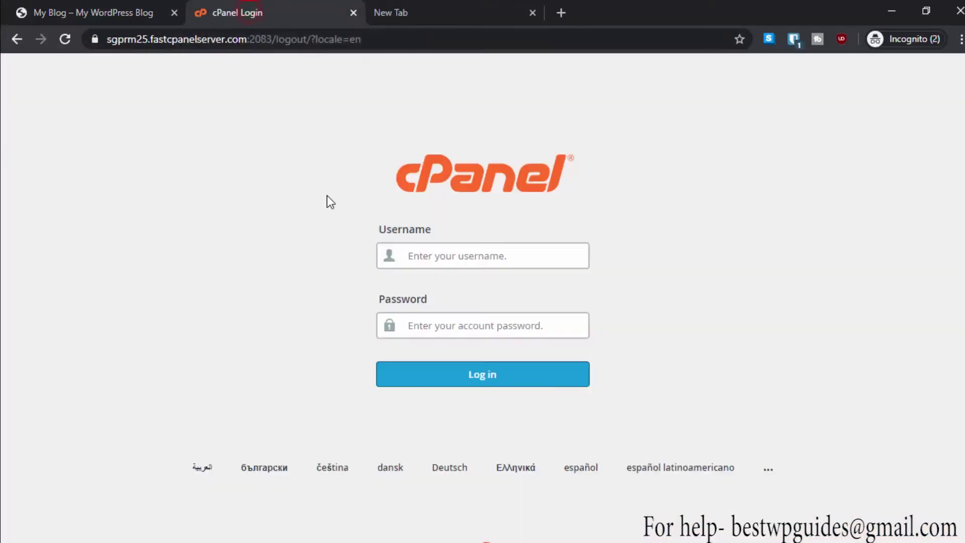
{"action": "left_click", "coordinate": [794, 40]}
{"action": "left_click", "coordinate": [646, 132]}
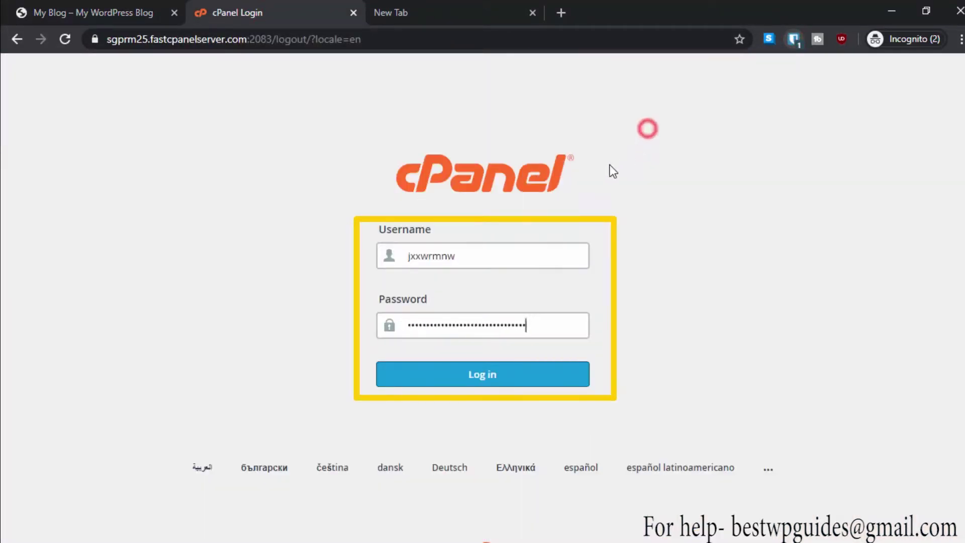
{"action": "left_click", "coordinate": [476, 377]}
{"action": "left_click", "coordinate": [463, 241]}
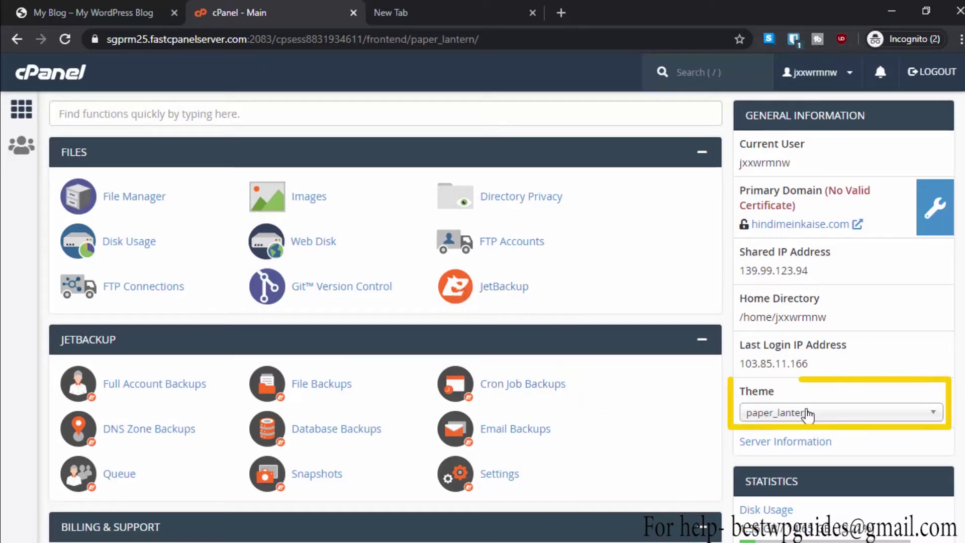
Check which cPanel themes are available and open the Change Style page from the preferences
{"action": "left_click", "coordinate": [846, 413]}
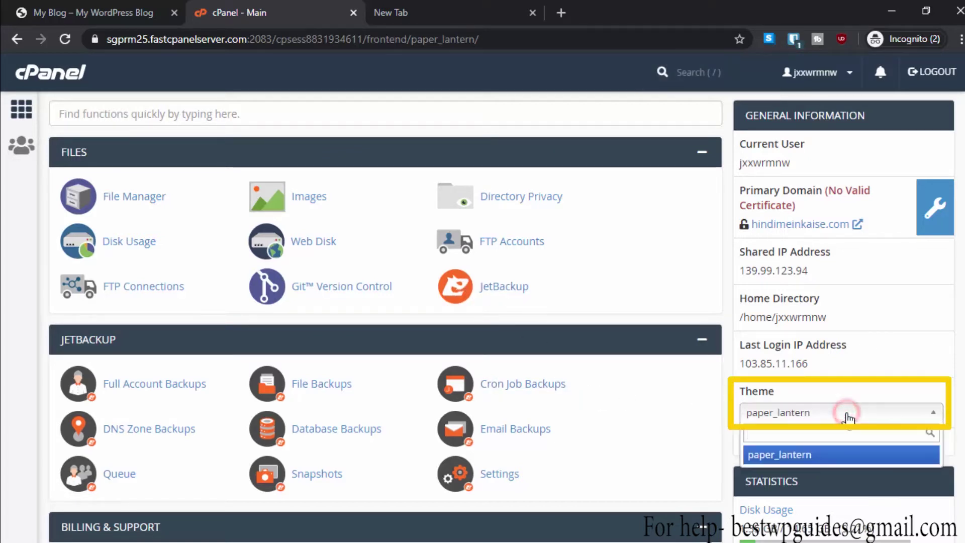
{"action": "left_click", "coordinate": [683, 358]}
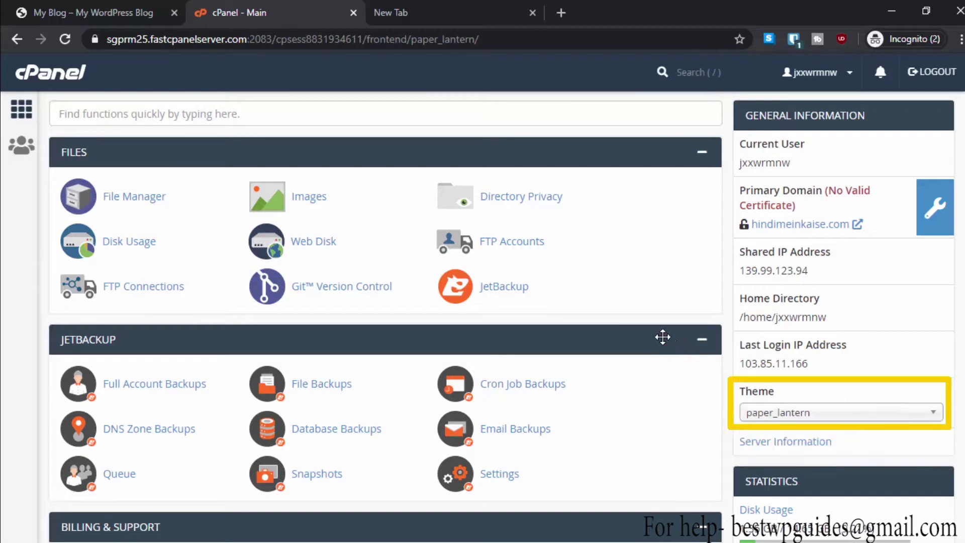
{"action": "scroll", "coordinate": [125, 337], "scroll_direction": "down", "scroll_amount": 5}
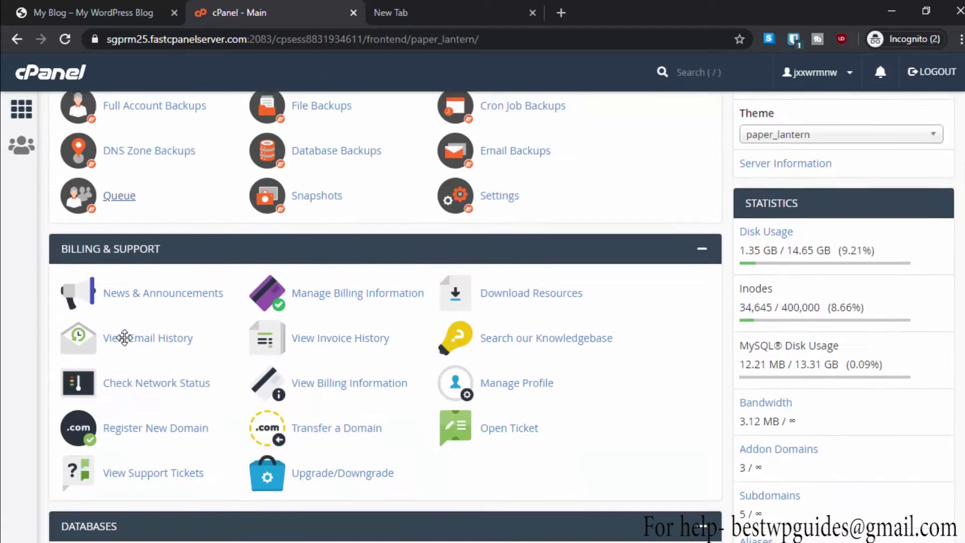
{"action": "scroll", "coordinate": [125, 337], "scroll_direction": "down", "scroll_amount": 17}
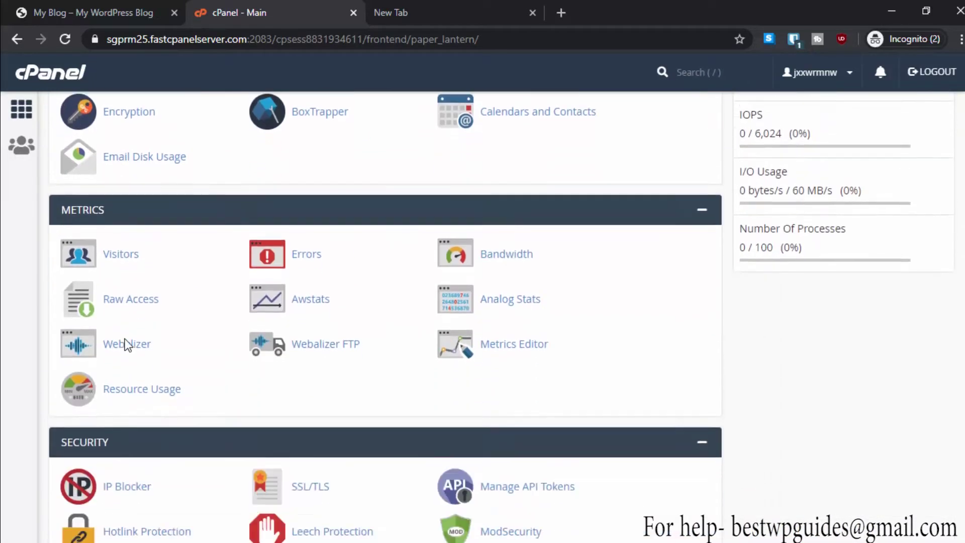
{"action": "scroll", "coordinate": [126, 344], "scroll_direction": "down", "scroll_amount": 14}
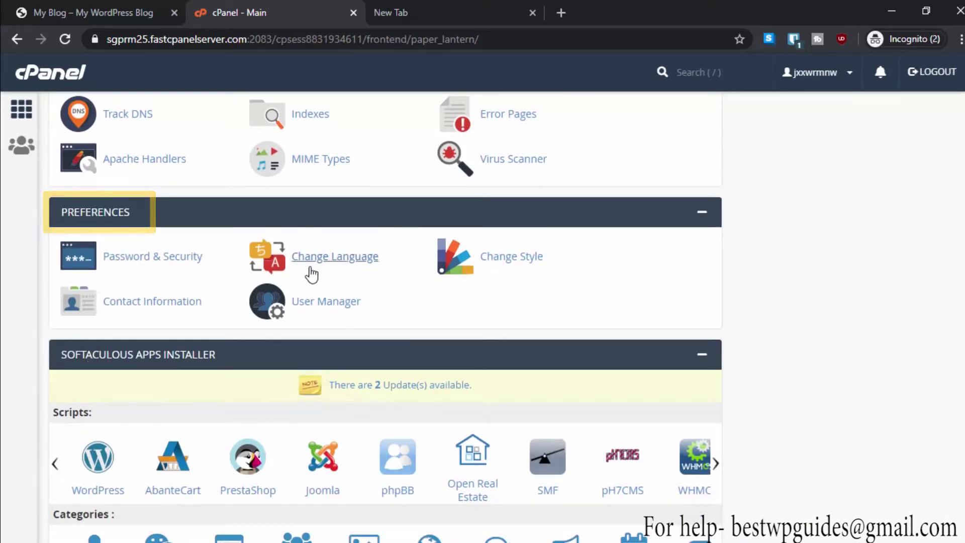
{"action": "left_click", "coordinate": [527, 262]}
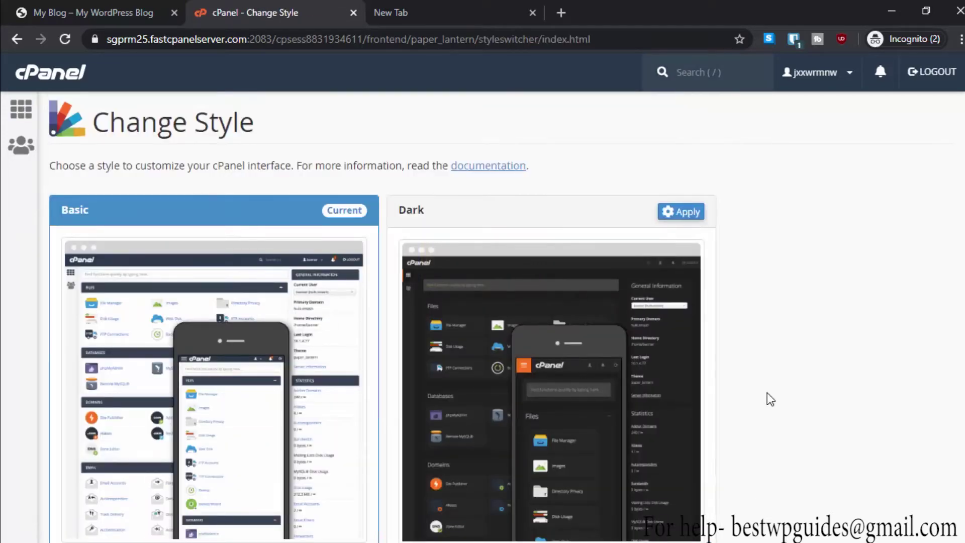
Look over the available interface styles and apply the Retro style to cPanel
{"action": "scroll", "coordinate": [335, 372], "scroll_direction": "down", "scroll_amount": 3}
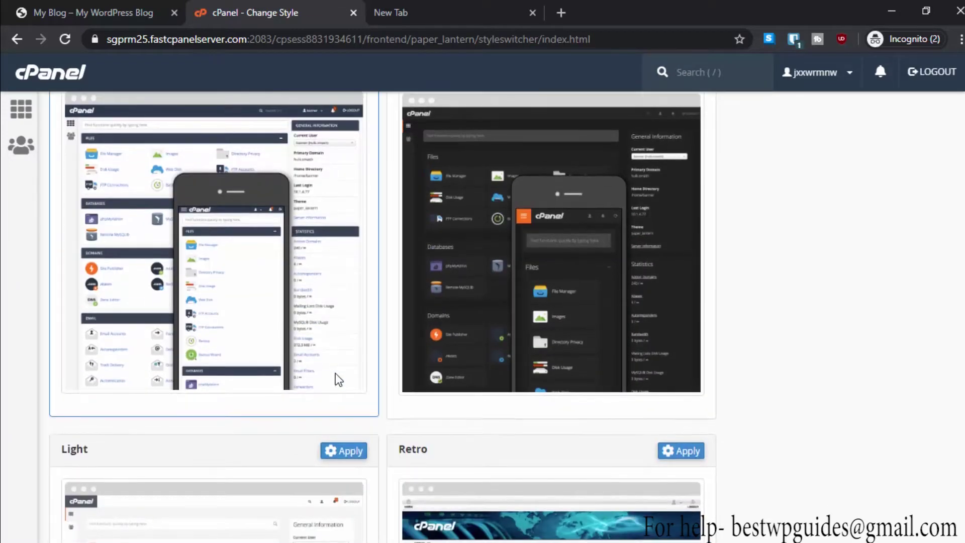
{"action": "scroll", "coordinate": [335, 372], "scroll_direction": "up", "scroll_amount": 3}
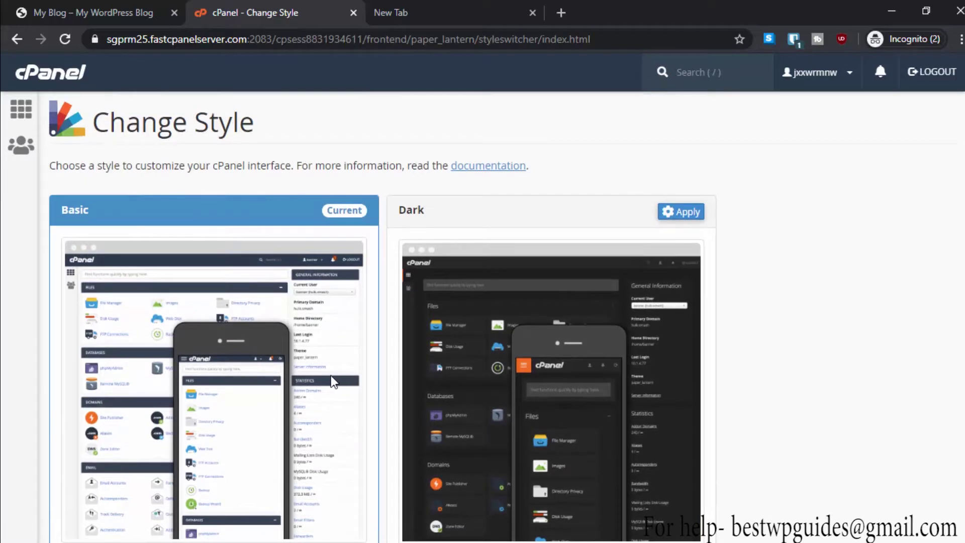
{"action": "scroll", "coordinate": [331, 382], "scroll_direction": "down", "scroll_amount": 8}
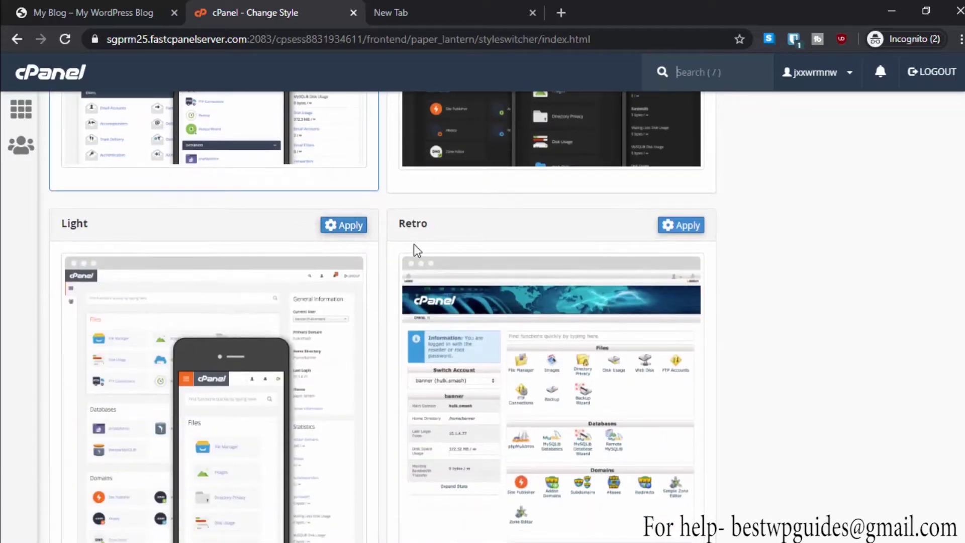
{"action": "left_click", "coordinate": [697, 226]}
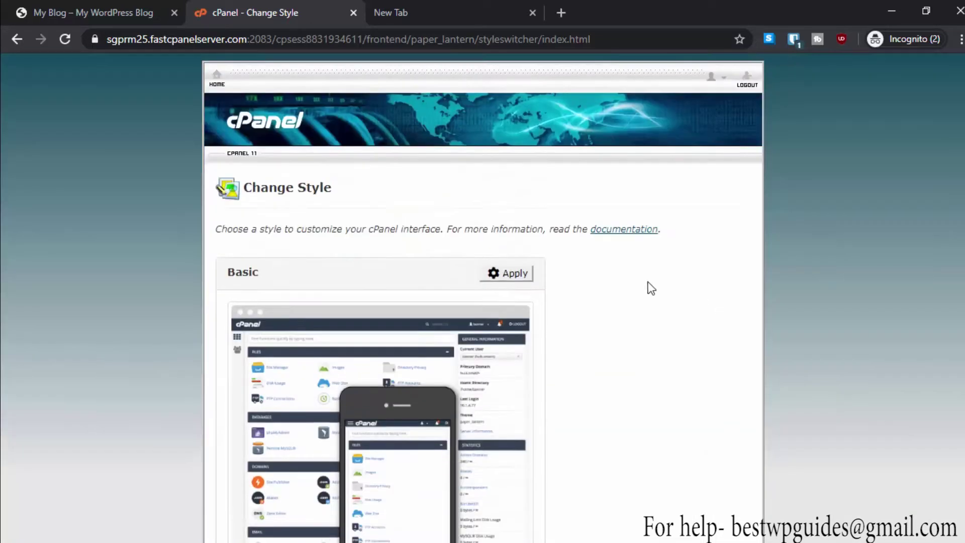
Return to the cPanel home page and look through its sections in the Retro style, down to the preferences
{"action": "left_click", "coordinate": [222, 79]}
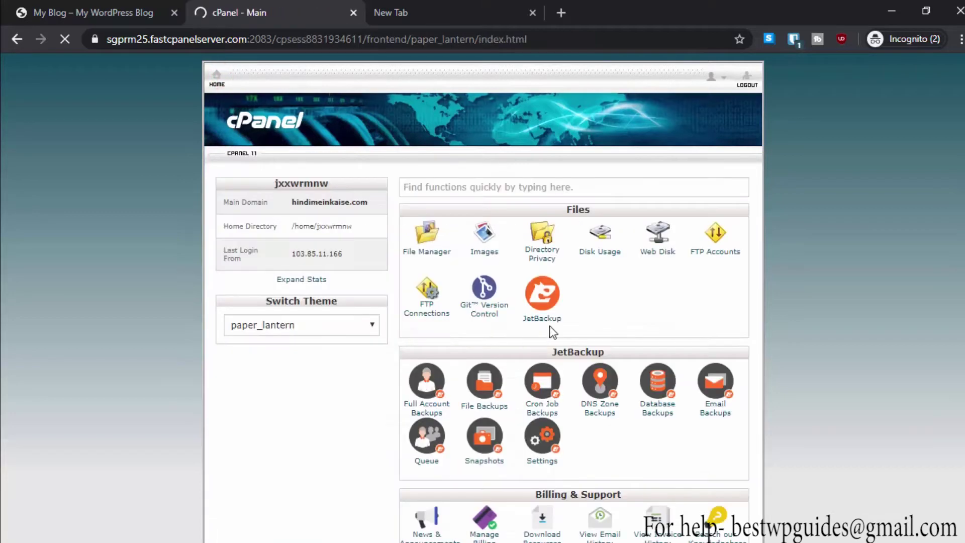
{"action": "scroll", "coordinate": [610, 452], "scroll_direction": "down", "scroll_amount": 15}
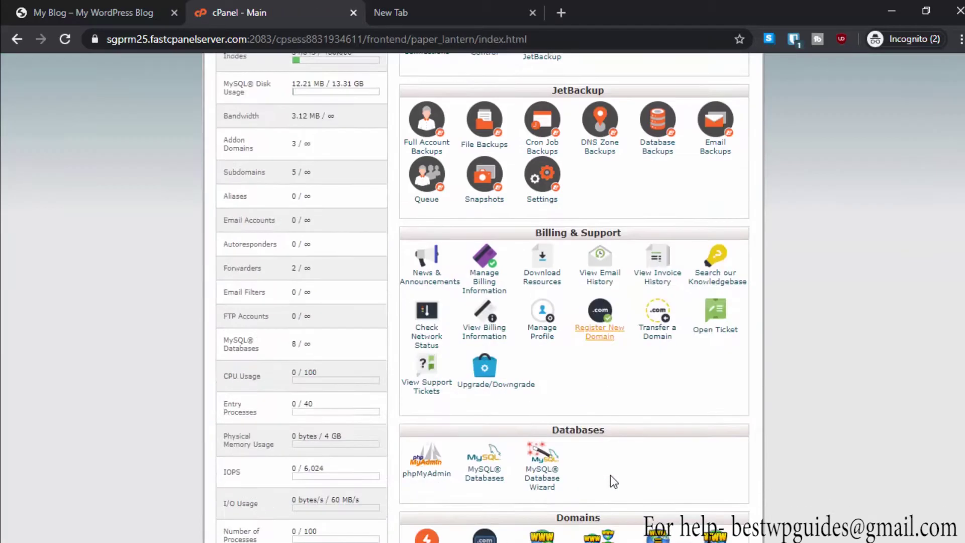
{"action": "scroll", "coordinate": [612, 483], "scroll_direction": "down", "scroll_amount": 9}
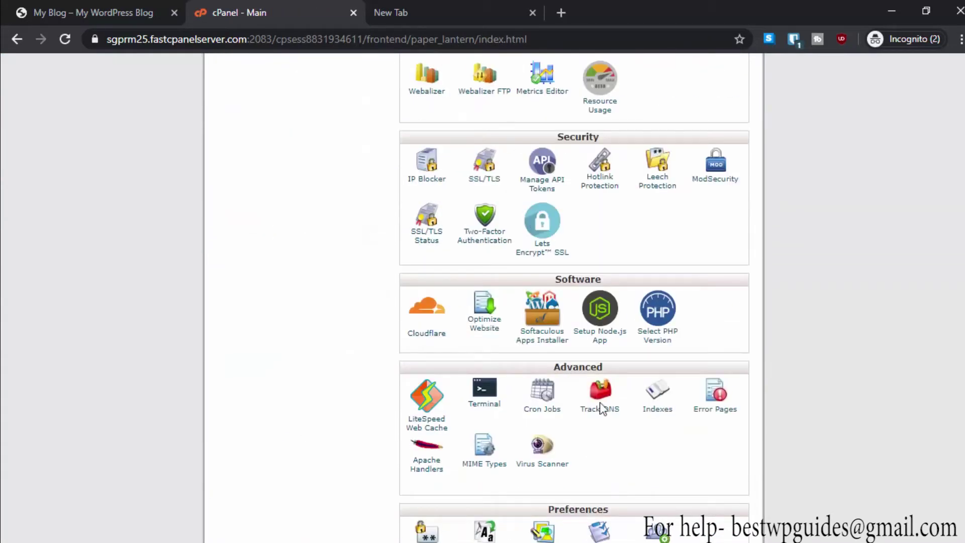
{"action": "scroll", "coordinate": [745, 378], "scroll_direction": "down", "scroll_amount": 1}
{"action": "scroll", "coordinate": [746, 378], "scroll_direction": "down", "scroll_amount": 5}
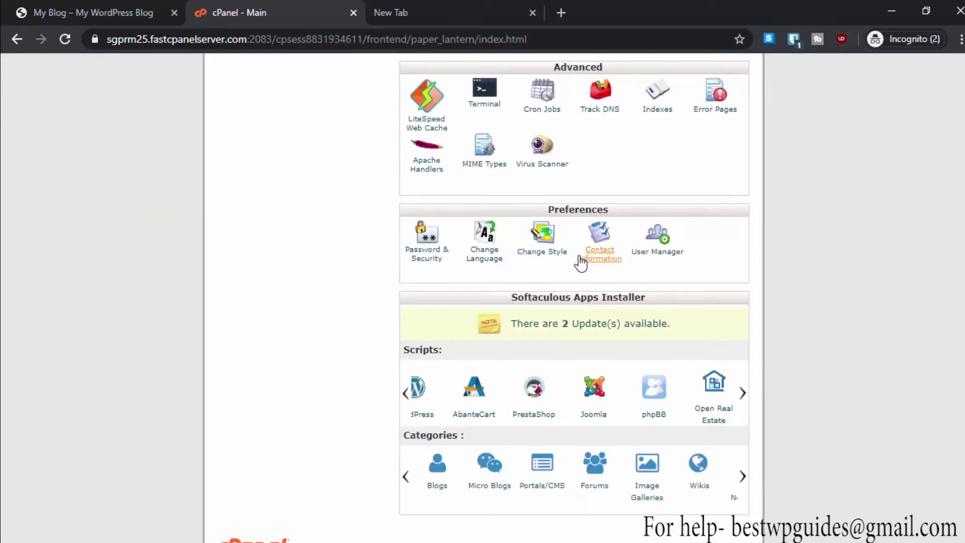
Reapply the Basic style on the Change Style page and return to the cPanel home page
{"action": "left_click", "coordinate": [551, 258]}
{"action": "scroll", "coordinate": [402, 325], "scroll_direction": "down", "scroll_amount": 15}
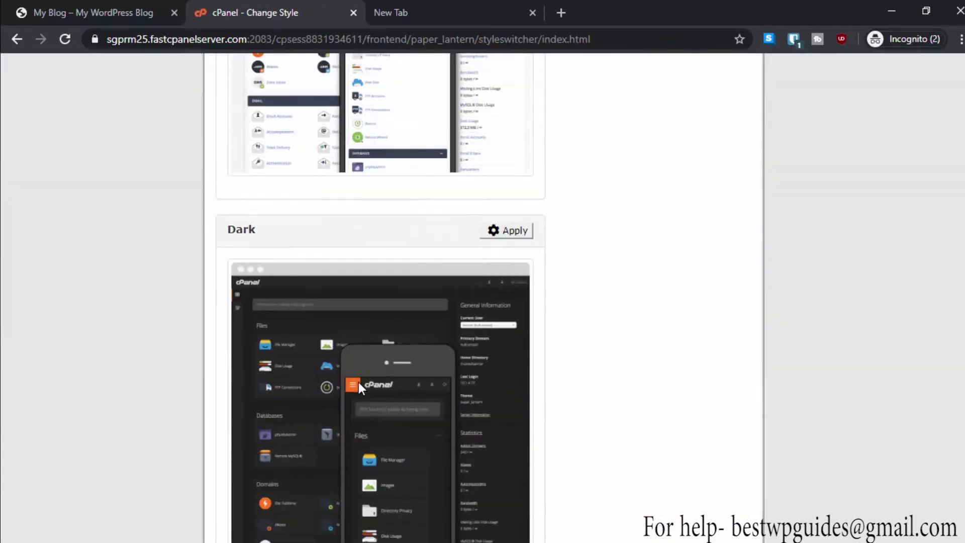
{"action": "scroll", "coordinate": [457, 330], "scroll_direction": "down", "scroll_amount": 7}
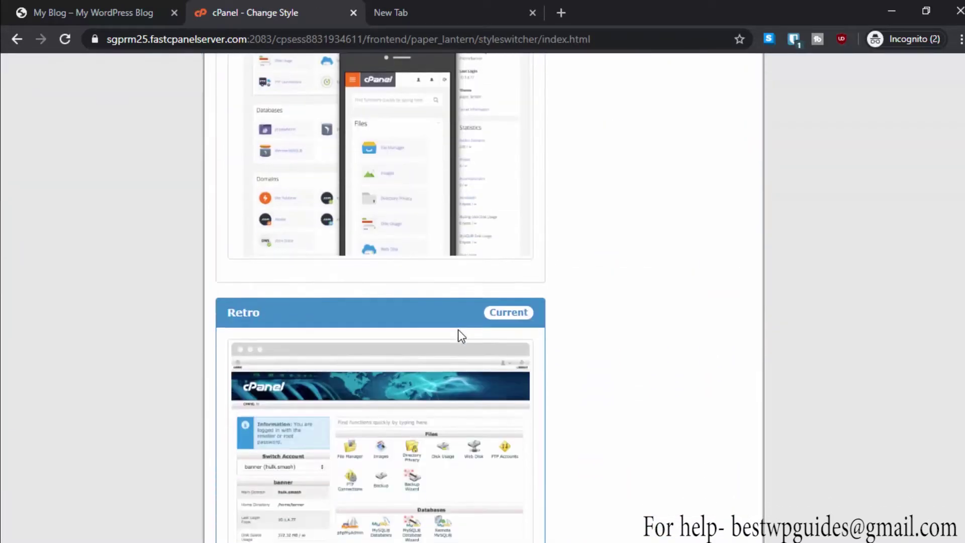
{"action": "scroll", "coordinate": [483, 322], "scroll_direction": "up", "scroll_amount": 12}
{"action": "scroll", "coordinate": [456, 324], "scroll_direction": "up", "scroll_amount": 10}
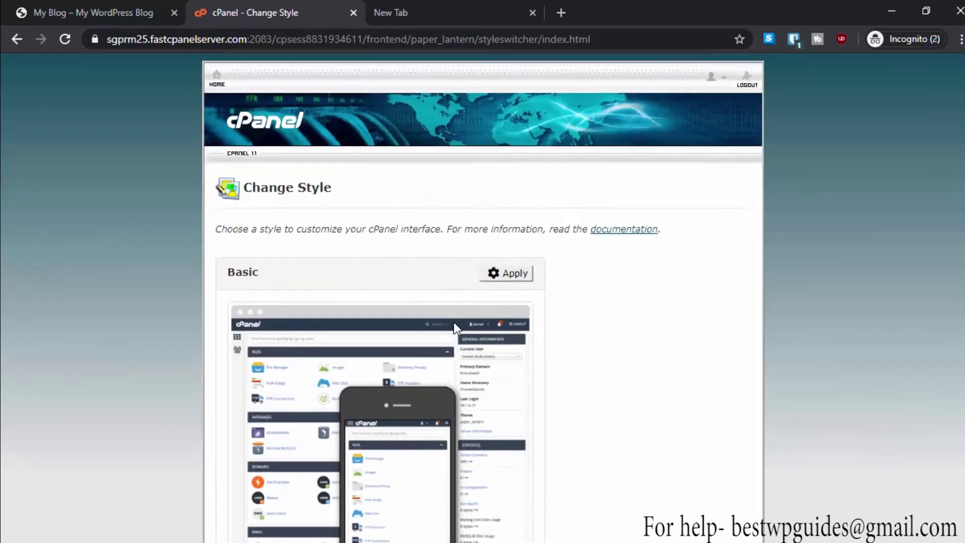
{"action": "left_click", "coordinate": [510, 276]}
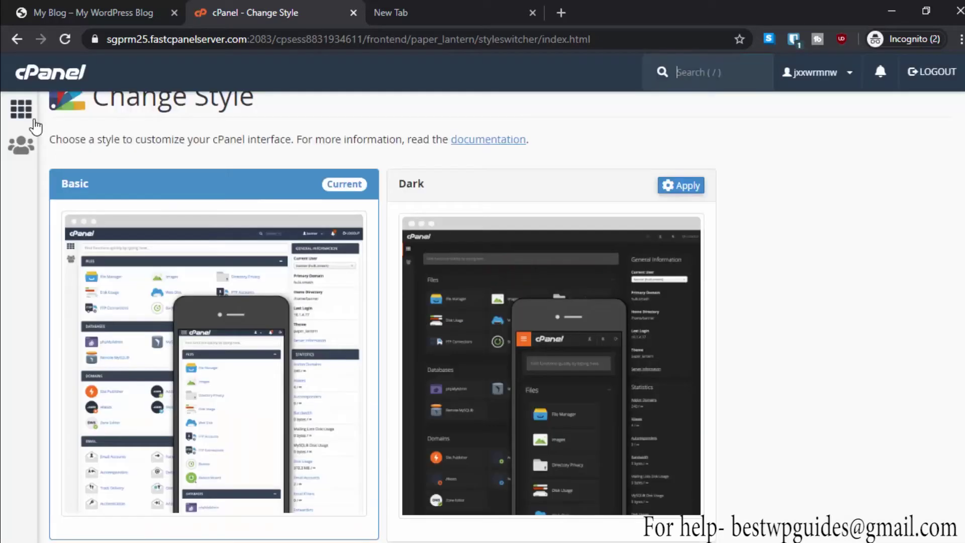
{"action": "left_click", "coordinate": [21, 109]}
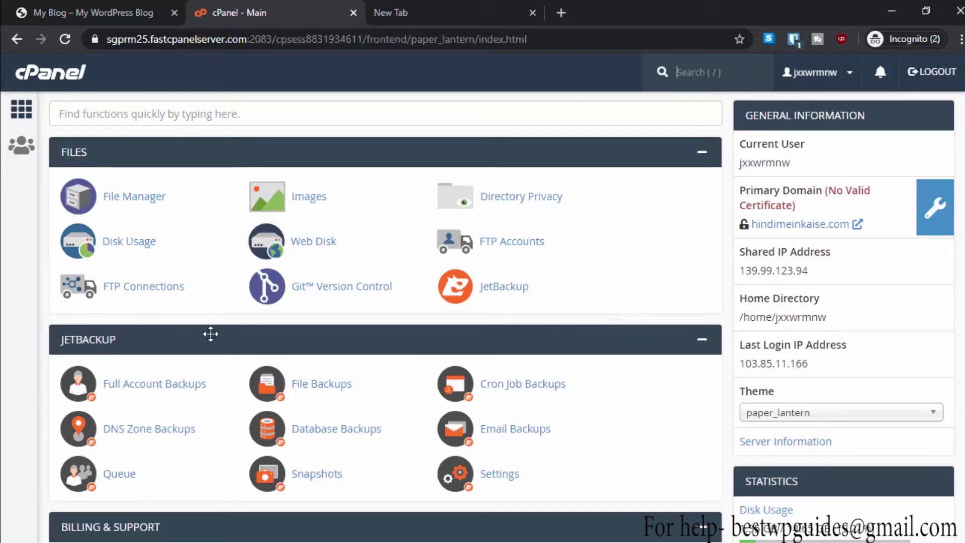
Revisit the blog's front page briefly, return to cPanel and open File Manager
{"action": "key", "text": "ctrl+shift+Tab"}
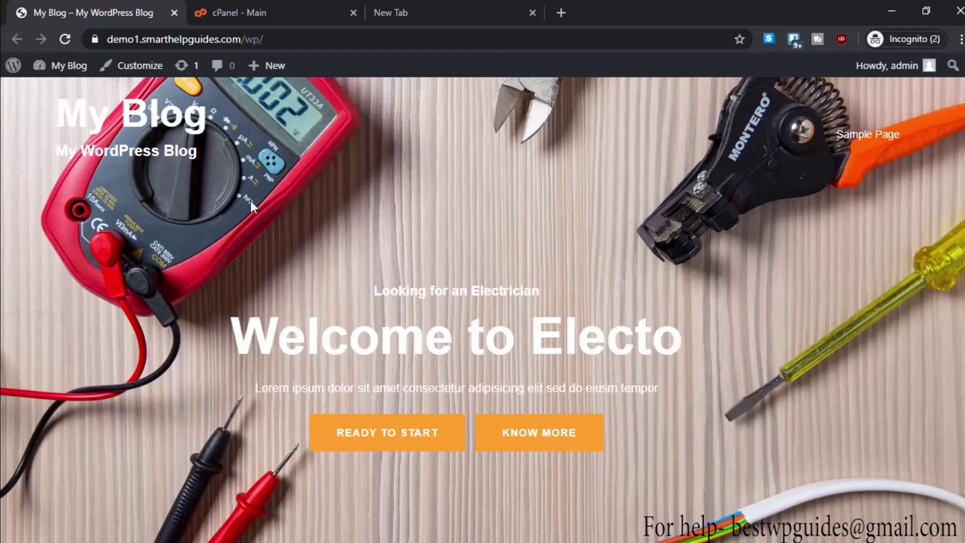
{"action": "left_click", "coordinate": [289, 6]}
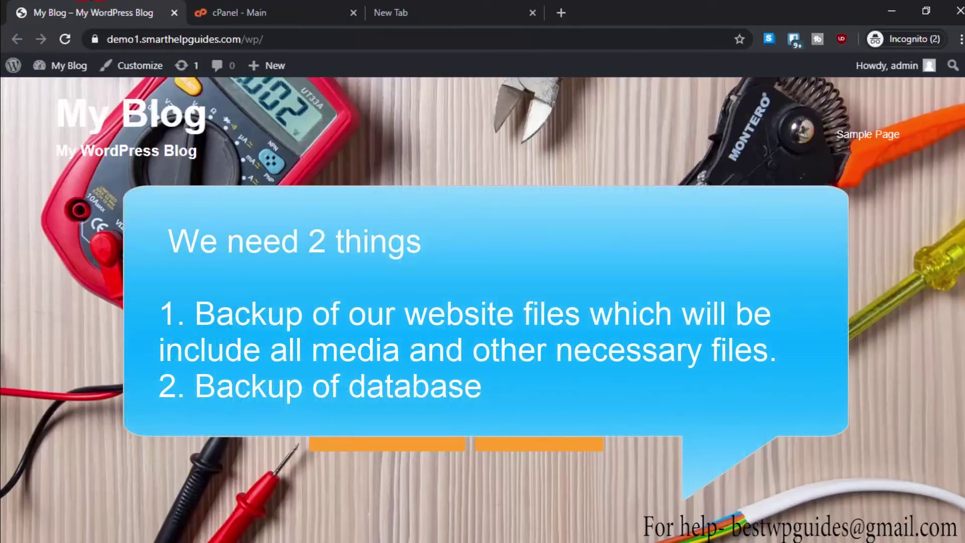
{"action": "left_click", "coordinate": [304, 17]}
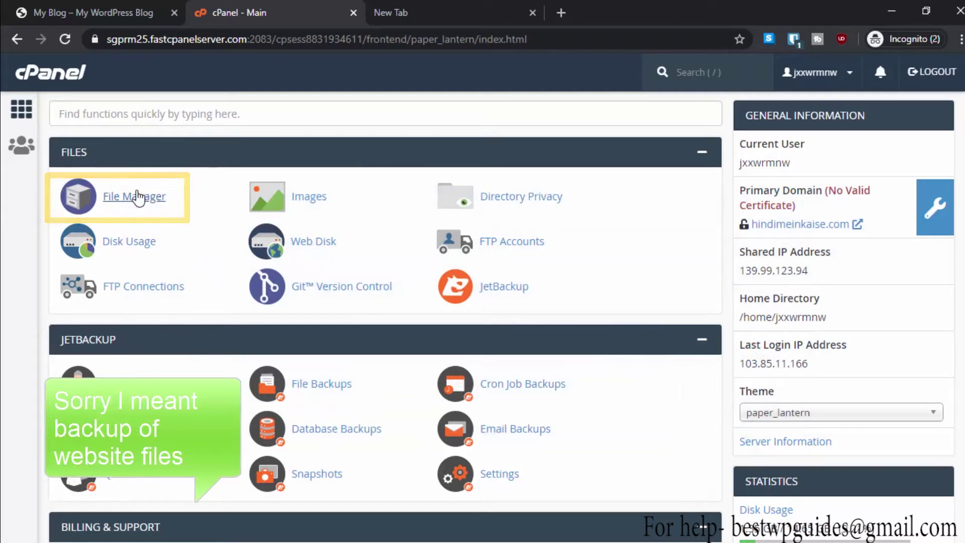
{"action": "left_click", "coordinate": [136, 195]}
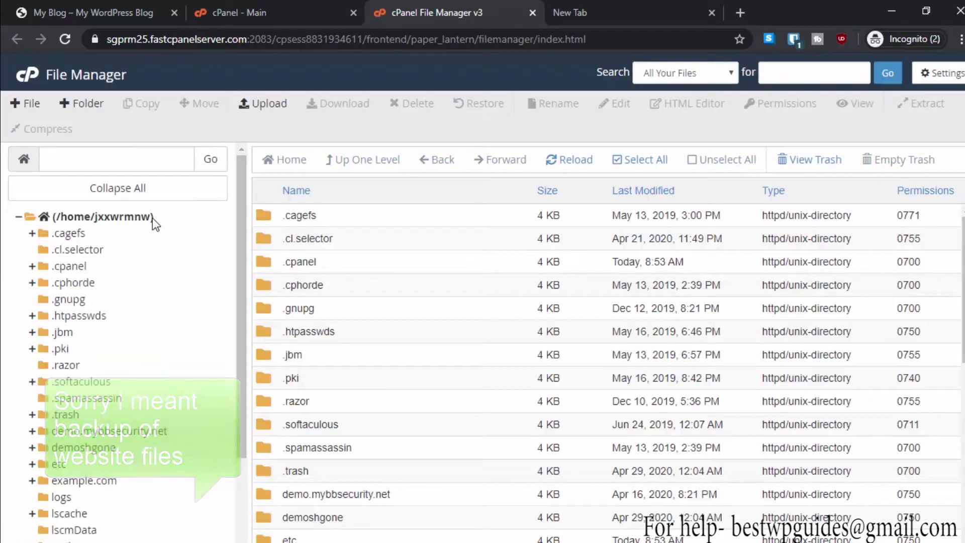
Look through the folders in the home directory and open the public_html folder
{"action": "scroll", "coordinate": [319, 331], "scroll_direction": "down", "scroll_amount": 2}
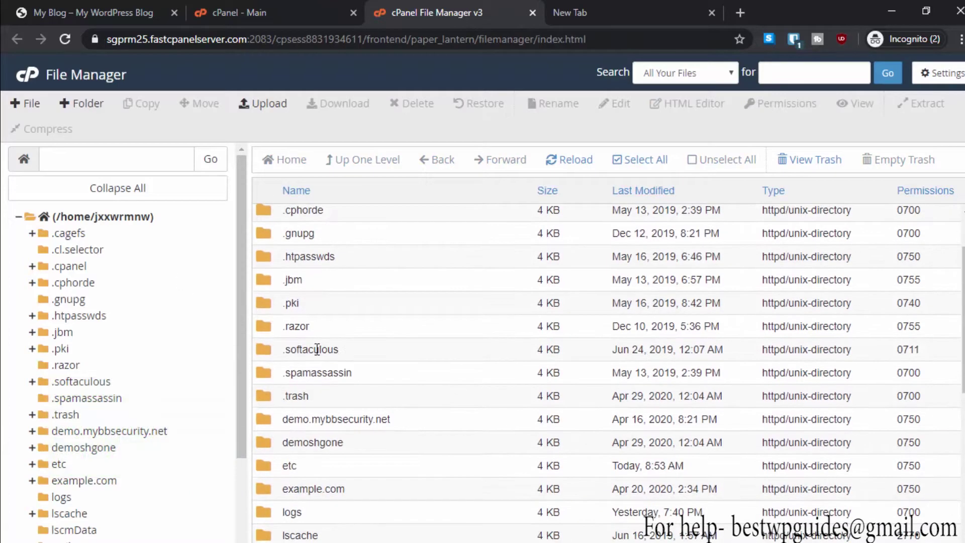
{"action": "scroll", "coordinate": [200, 388], "scroll_direction": "down", "scroll_amount": 3}
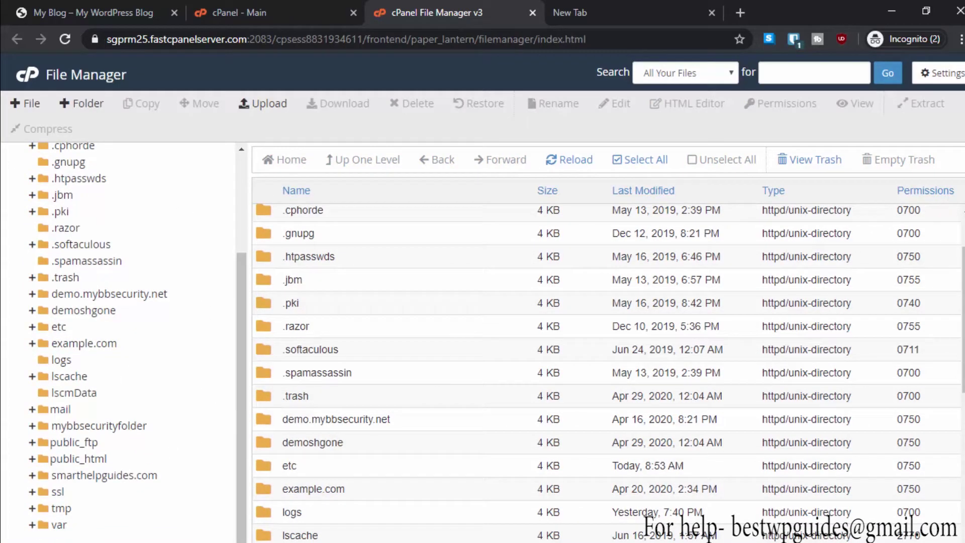
{"action": "scroll", "coordinate": [452, 495], "scroll_direction": "down", "scroll_amount": 6}
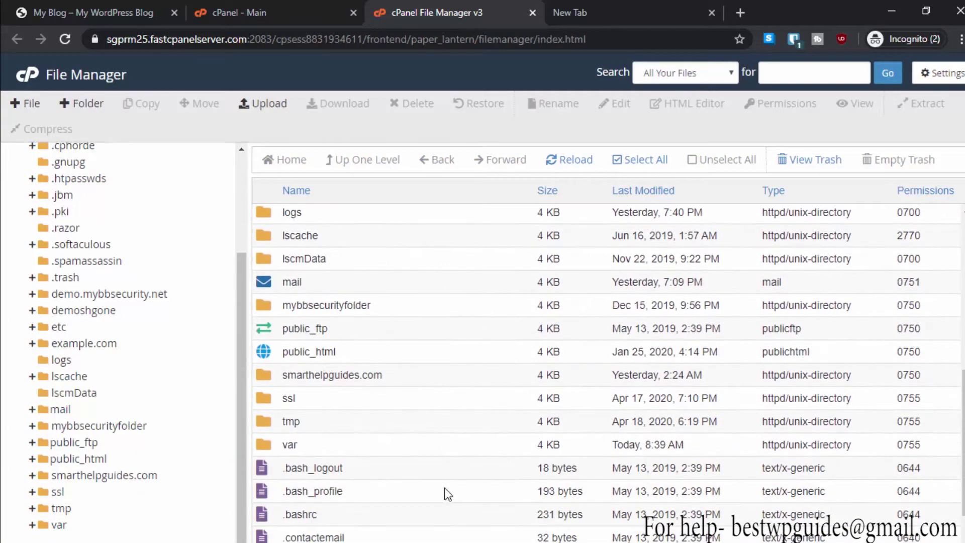
{"action": "double_click", "coordinate": [270, 352]}
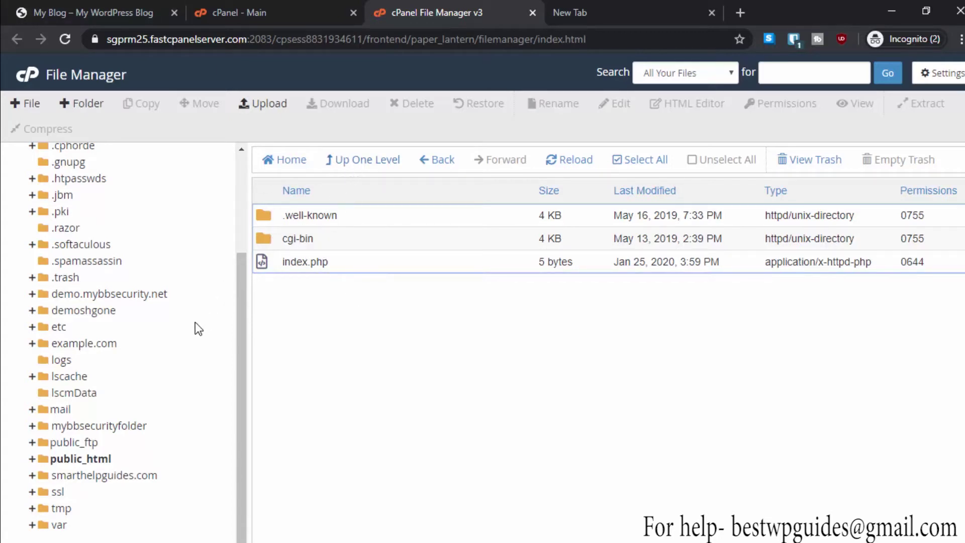
Open the demoshgone folder containing the site's wp directory and switch to the blog to check its web address
{"action": "left_click", "coordinate": [106, 307]}
{"action": "left_click", "coordinate": [540, 425]}
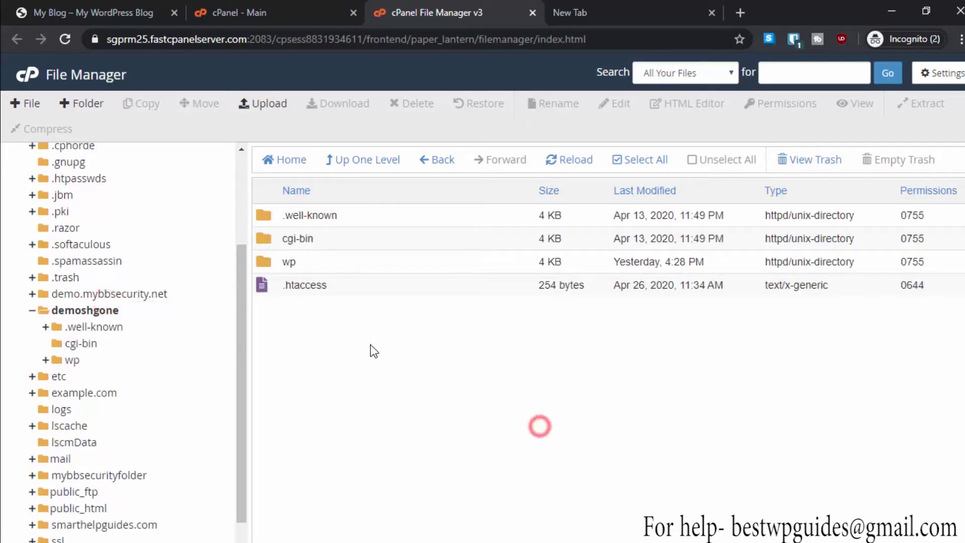
{"action": "left_click", "coordinate": [147, 6]}
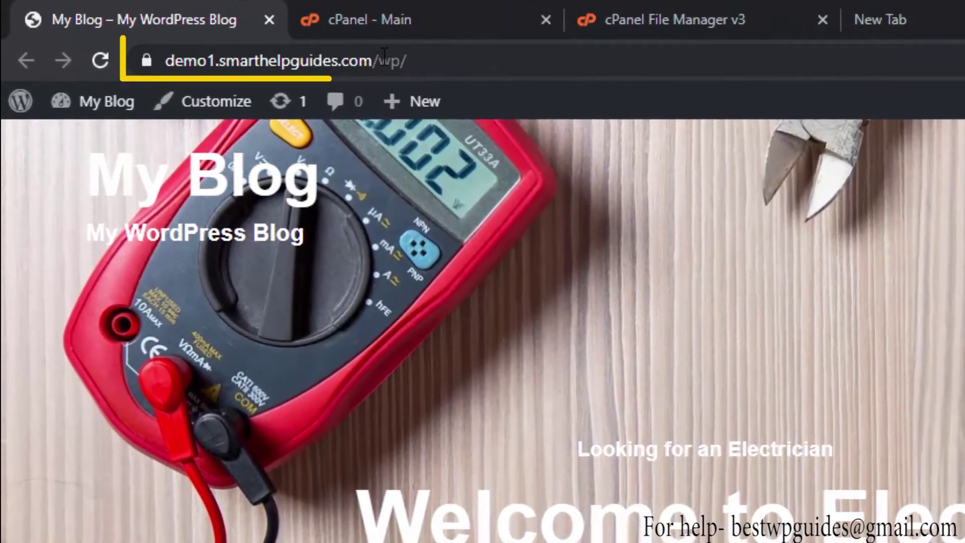
Return to File Manager, open the wp folder inside demoshgone and look through its WordPress files
{"action": "left_click", "coordinate": [609, 4]}
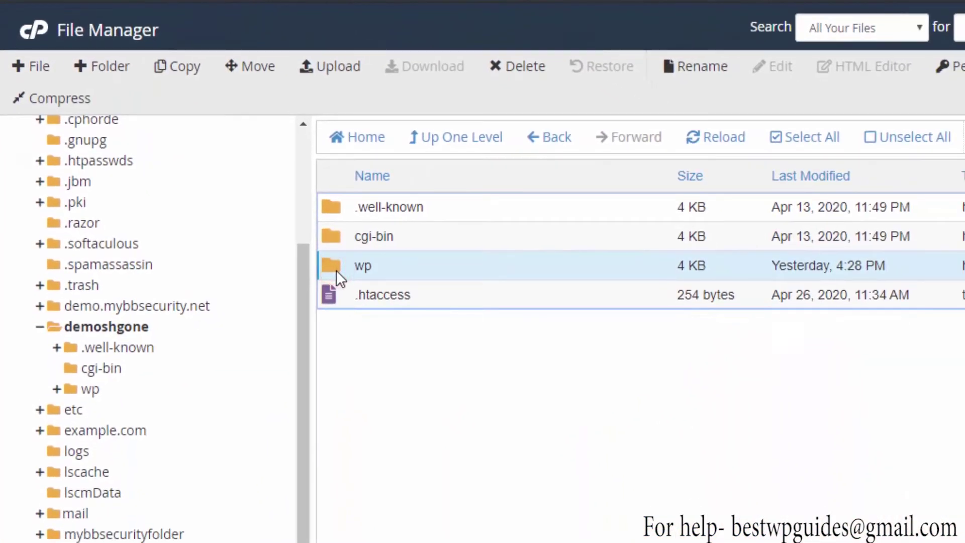
{"action": "left_click", "coordinate": [375, 354]}
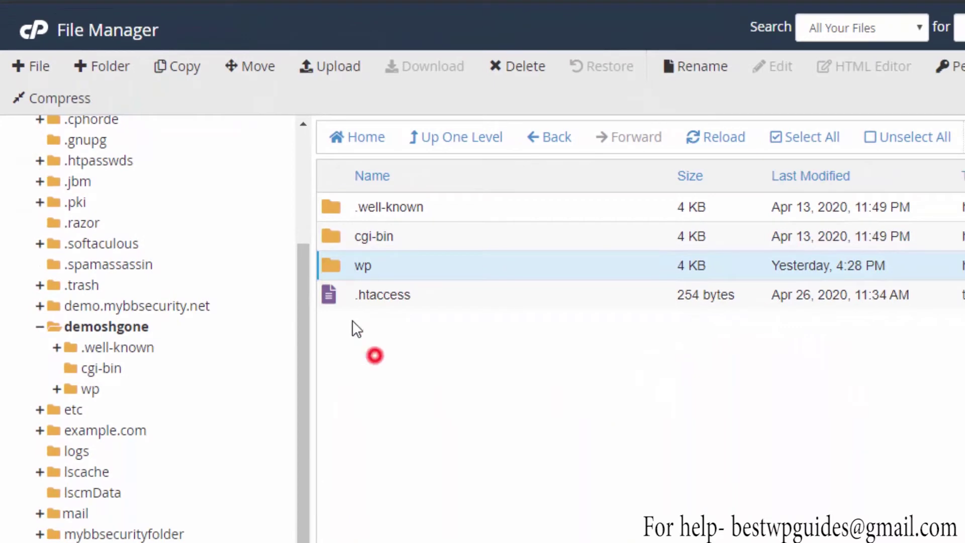
{"action": "left_click", "coordinate": [333, 264]}
{"action": "double_click", "coordinate": [334, 264]}
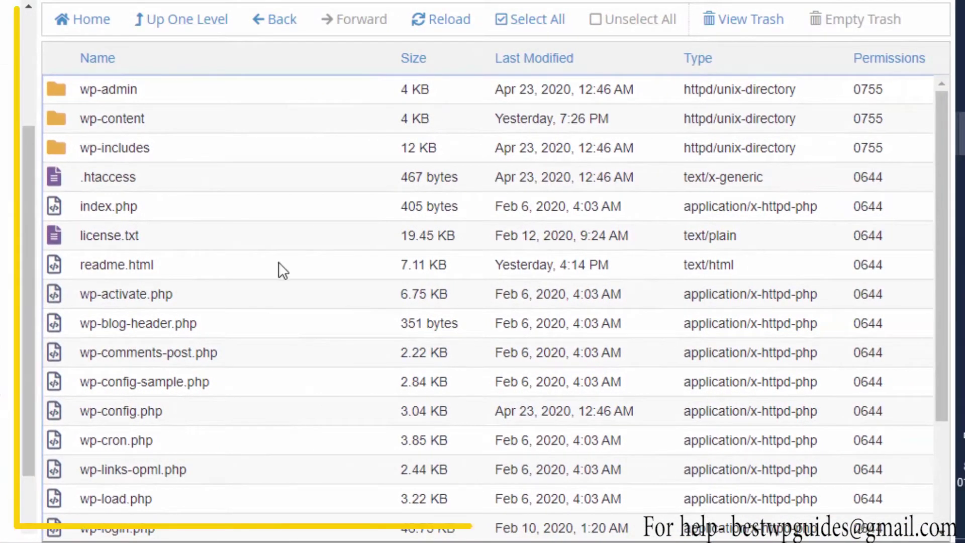
{"action": "scroll", "coordinate": [307, 262], "scroll_direction": "down", "scroll_amount": 3}
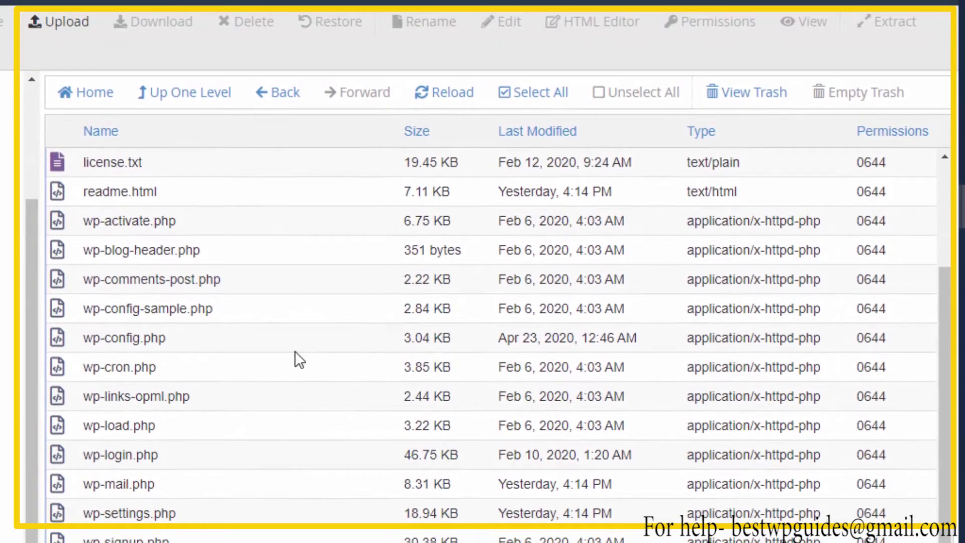
{"action": "scroll", "coordinate": [293, 312], "scroll_direction": "up", "scroll_amount": 3}
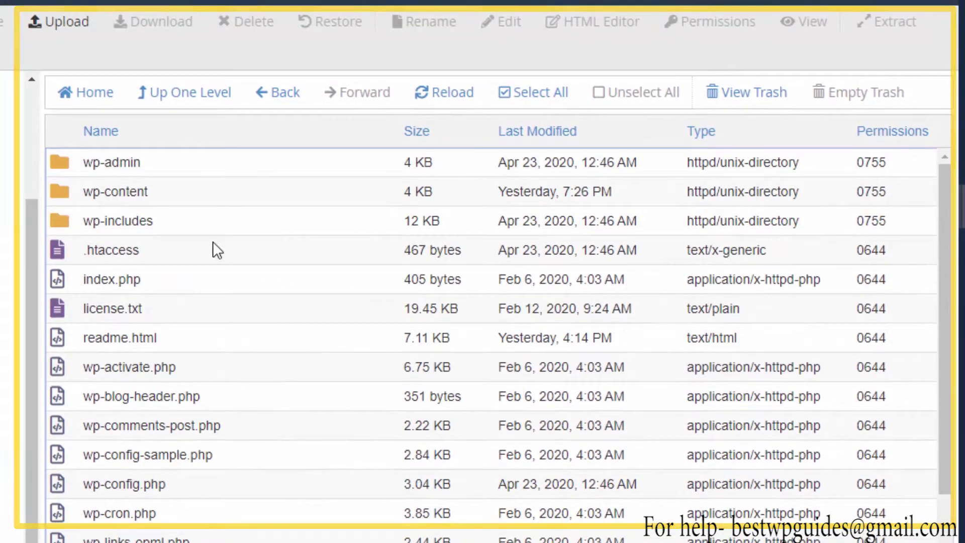
Select all files and folders in the wp folder, compress them as a Zip Archive and close the compression results
{"action": "left_click", "coordinate": [530, 100]}
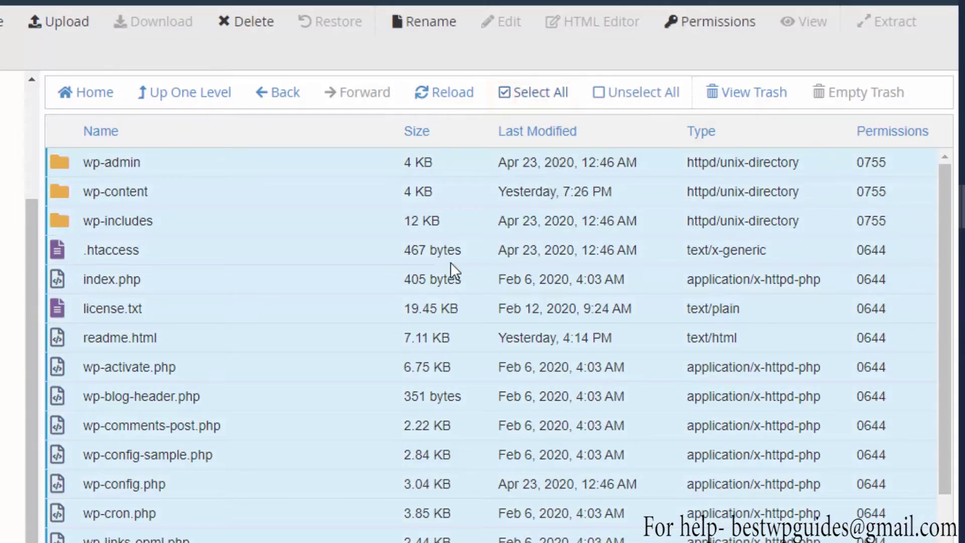
{"action": "right_click", "coordinate": [211, 235]}
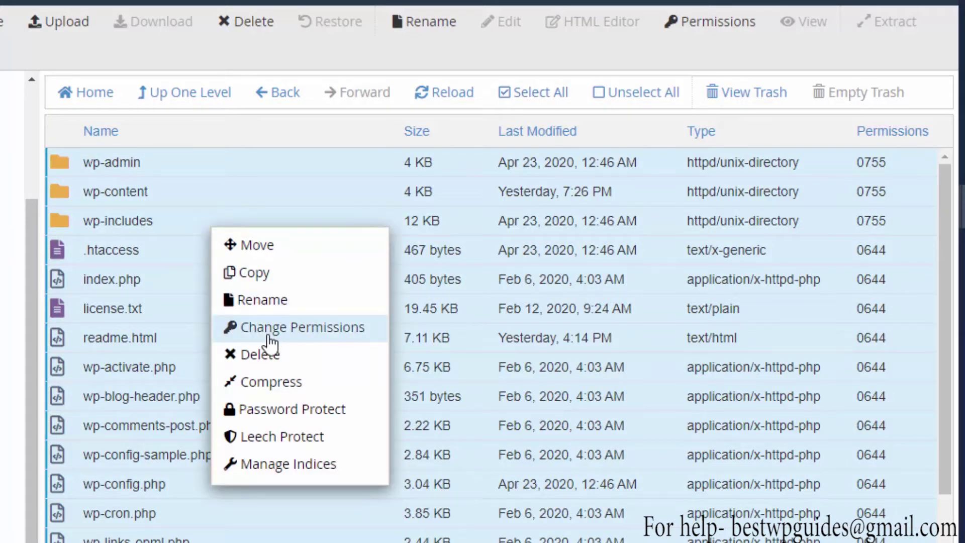
{"action": "left_click", "coordinate": [270, 386]}
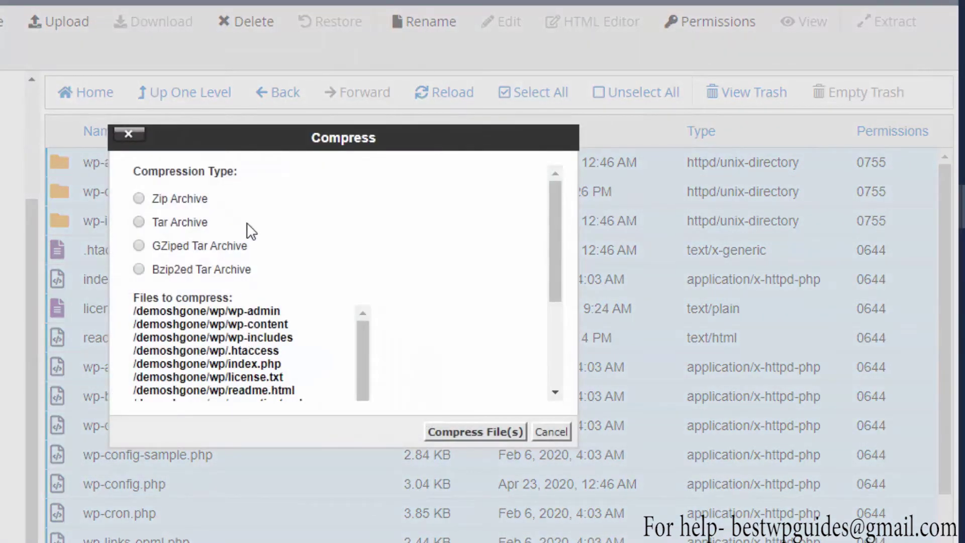
{"action": "left_click", "coordinate": [141, 199]}
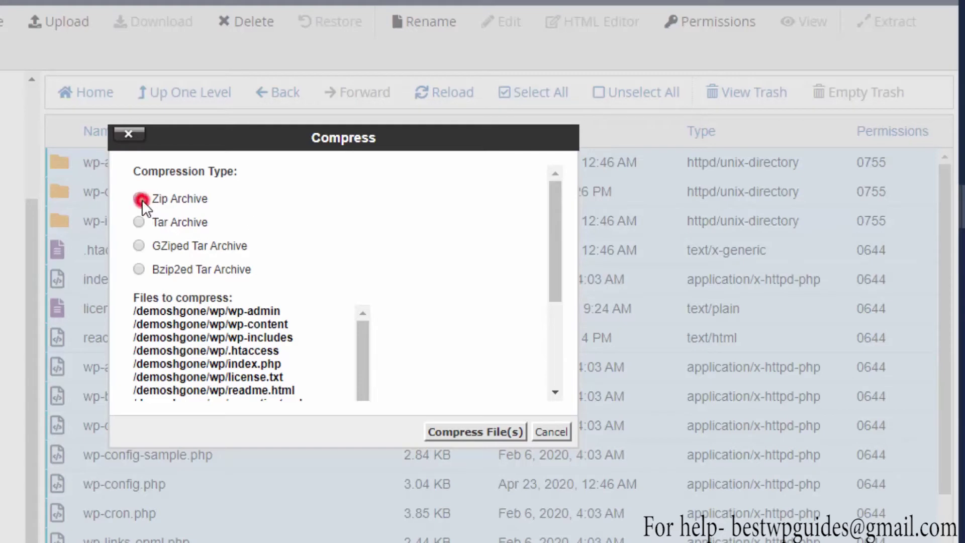
{"action": "left_click", "coordinate": [466, 434]}
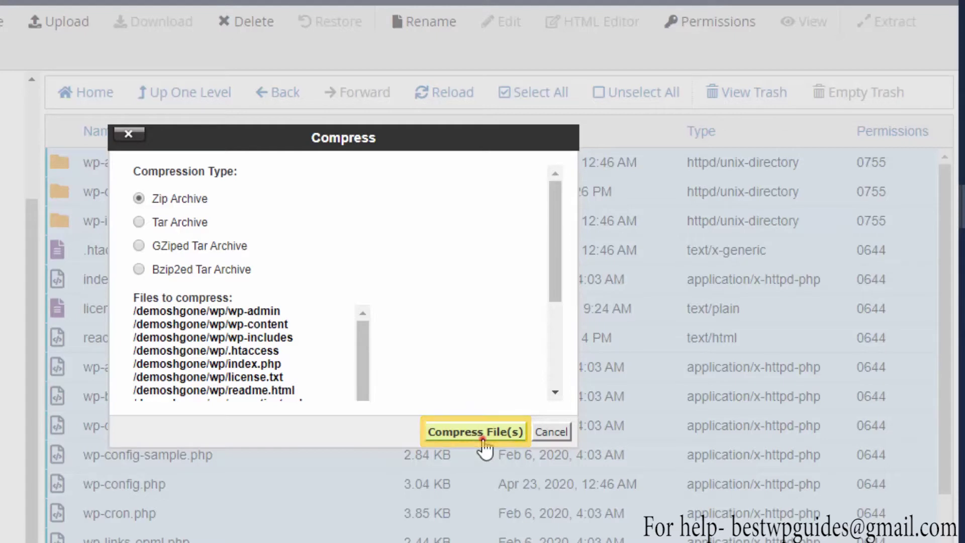
{"action": "left_click", "coordinate": [481, 439]}
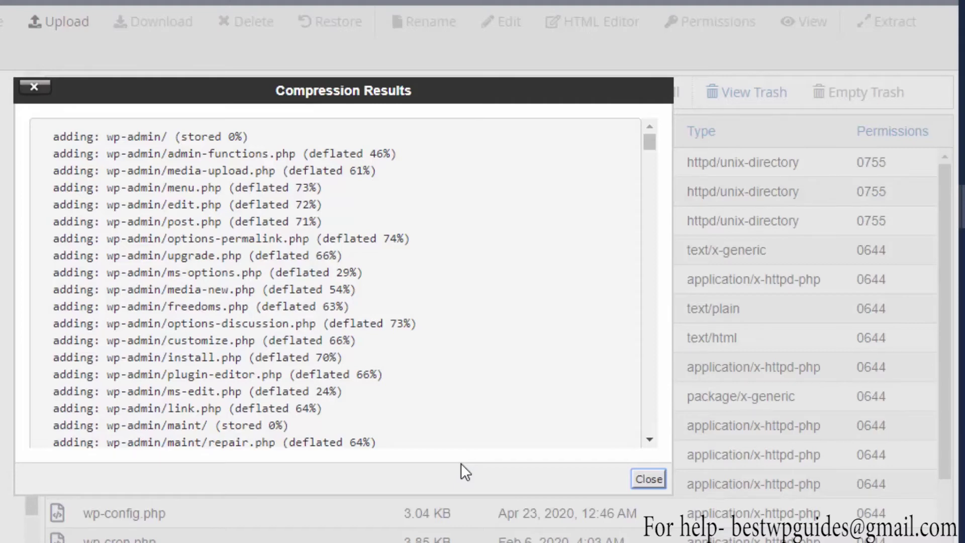
{"action": "left_click", "coordinate": [651, 478]}
Rename the new wp-admin.zip archive as "full backup 01 may.zip"
{"action": "scroll", "coordinate": [382, 422], "scroll_direction": "down", "scroll_amount": 3}
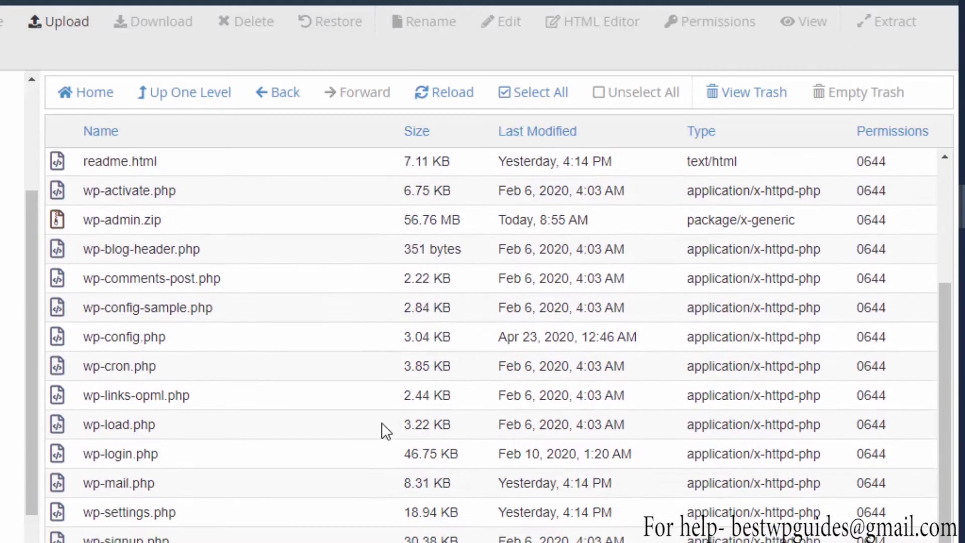
{"action": "scroll", "coordinate": [382, 423], "scroll_direction": "up", "scroll_amount": 3}
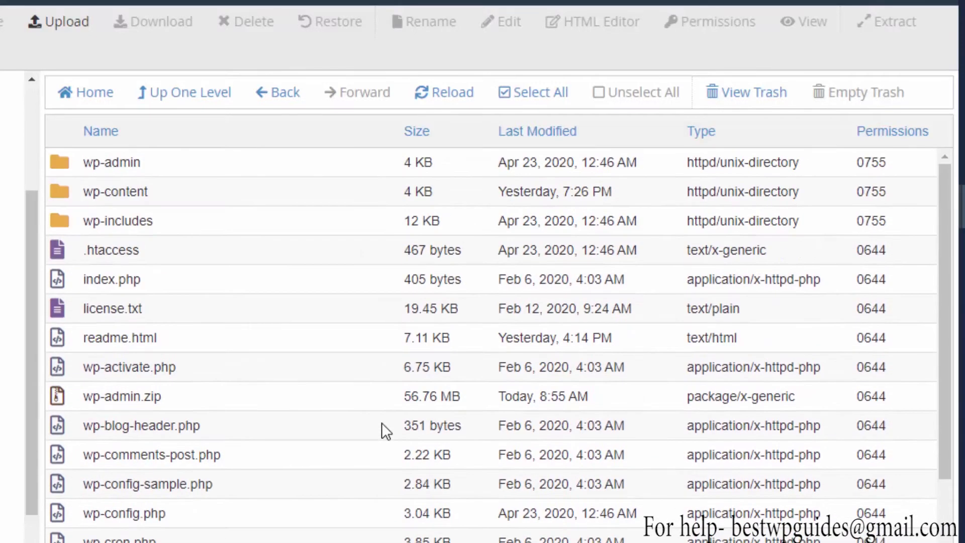
{"action": "left_click", "coordinate": [62, 398]}
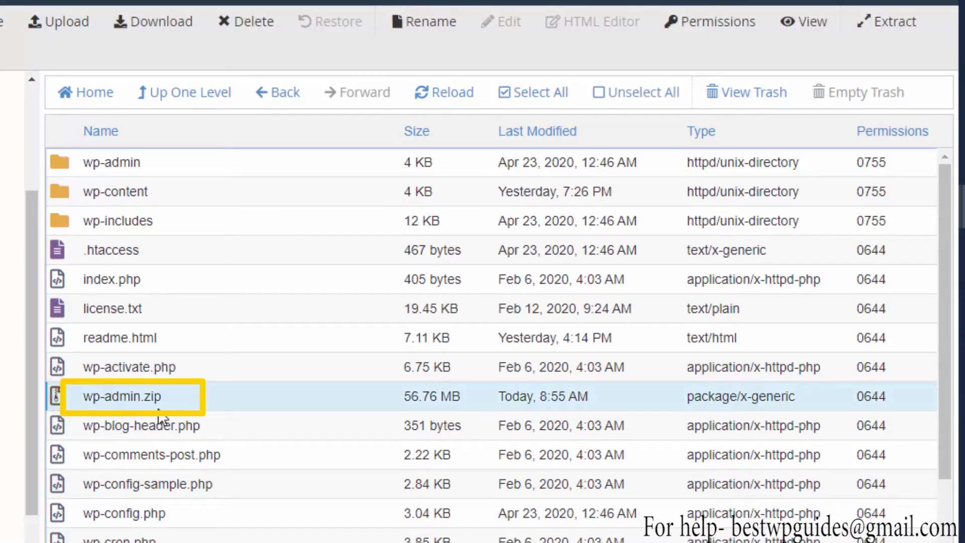
{"action": "double_click", "coordinate": [128, 401]}
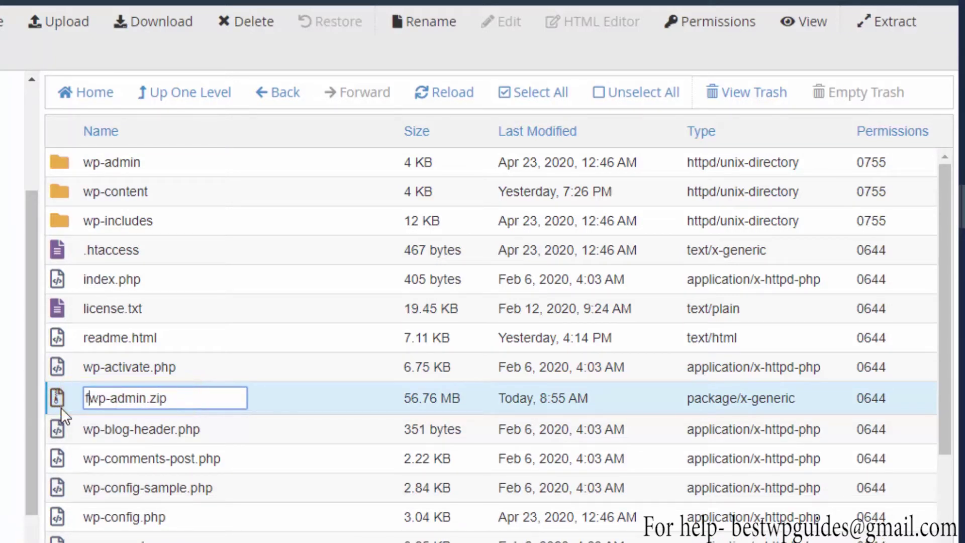
{"action": "type", "text": "full"}
{"action": "type", "text": " back"}
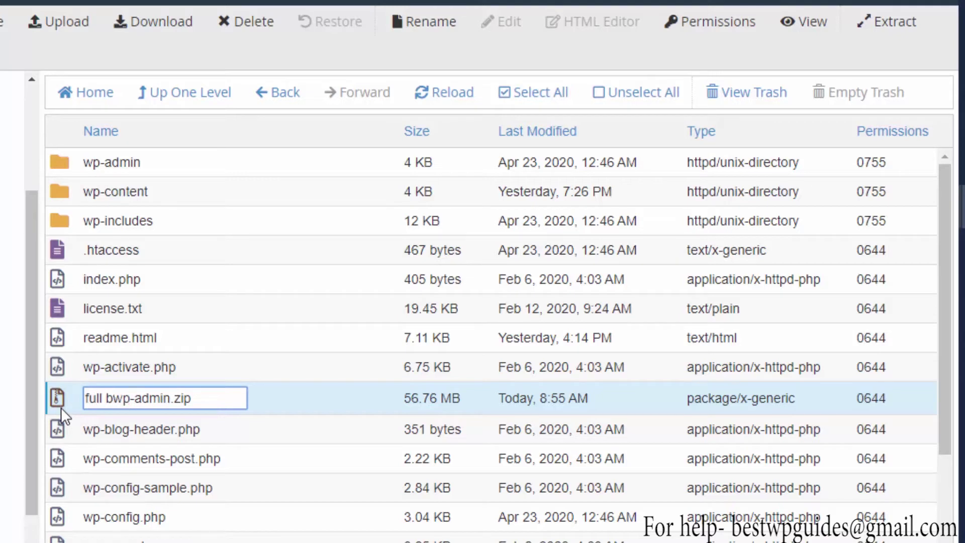
{"action": "type", "text": "up"}
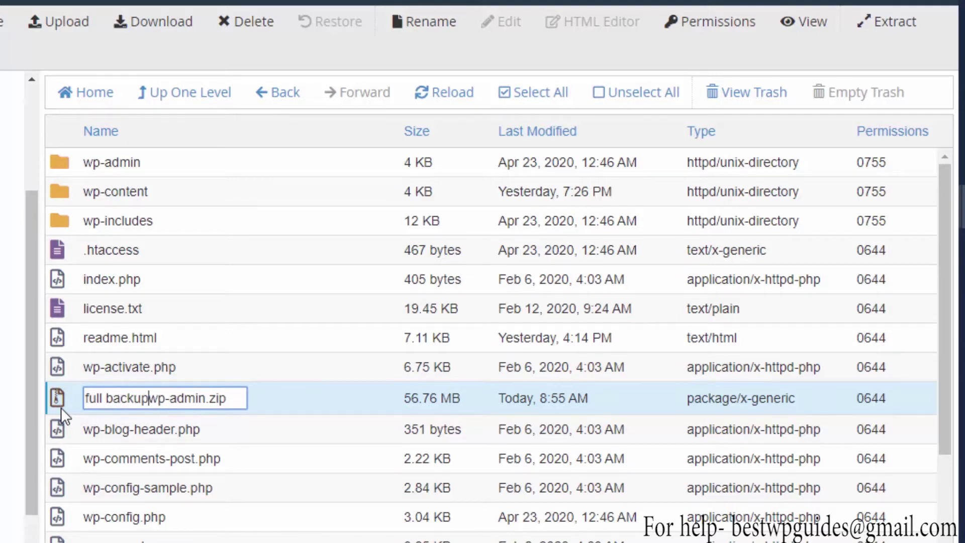
{"action": "key", "text": "Delete"}
{"action": "key", "text": "Delete"}
{"action": "key", "text": "Delete"}
{"action": "key", "text": "Delete"}
{"action": "key", "text": "Delete"}
{"action": "key", "text": "Delete"}
{"action": "key", "text": "Delete"}
{"action": "key", "text": "Delete"}
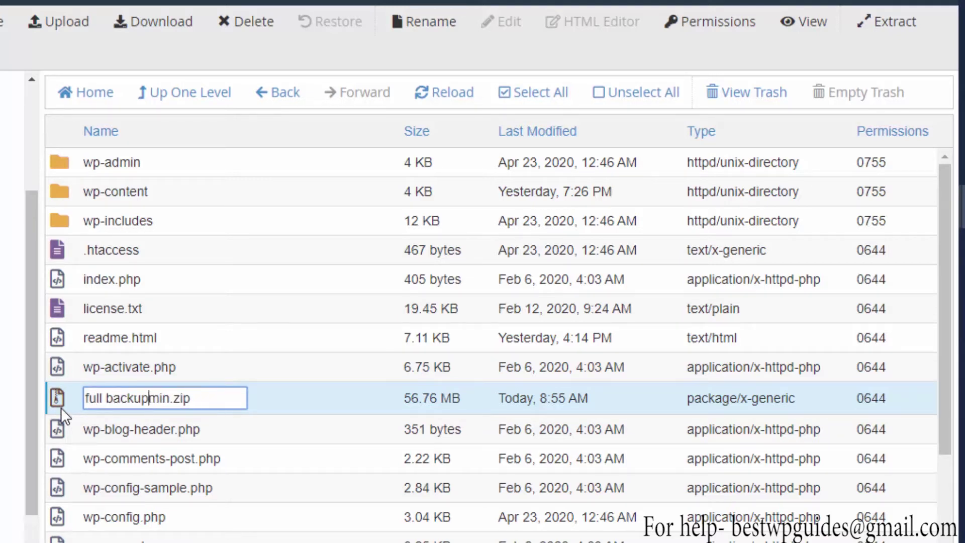
{"action": "type", "text": "01 may"}
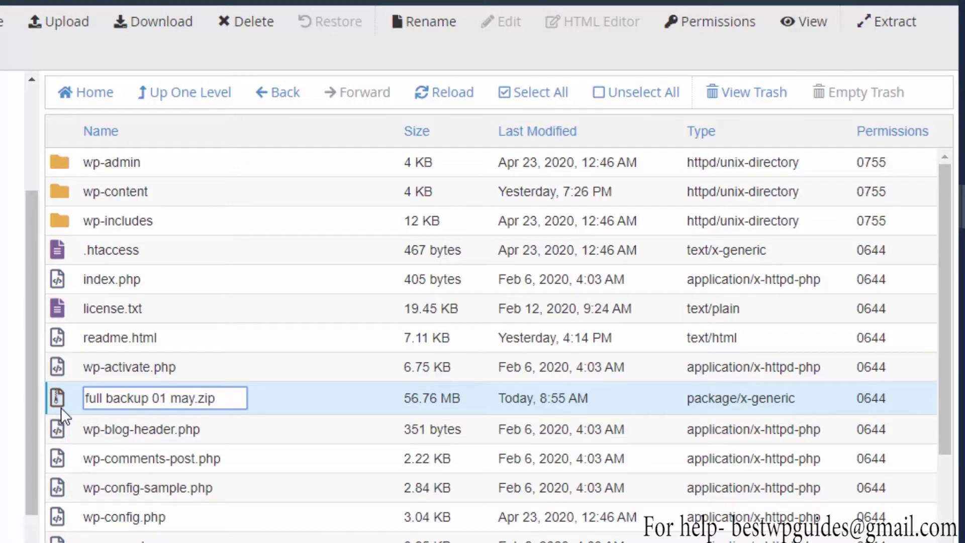
{"action": "key", "text": "Return"}
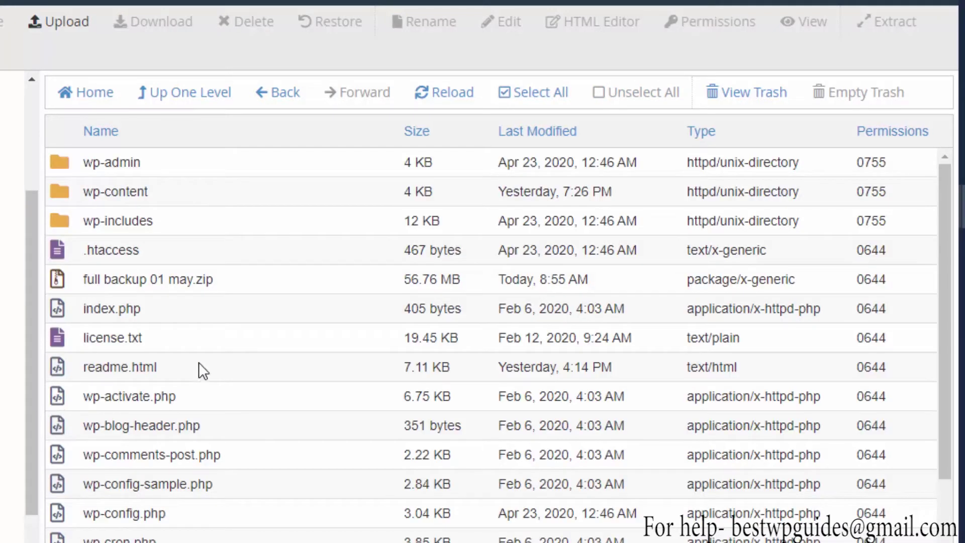
Download the archive "full backup 01 may.zip" to the computer
{"action": "left_click", "coordinate": [222, 340]}
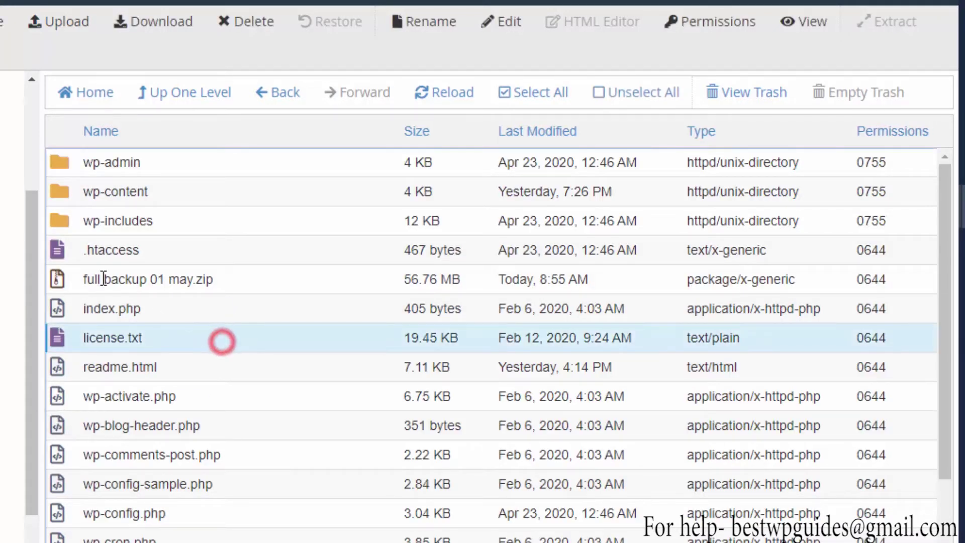
{"action": "left_click", "coordinate": [92, 277]}
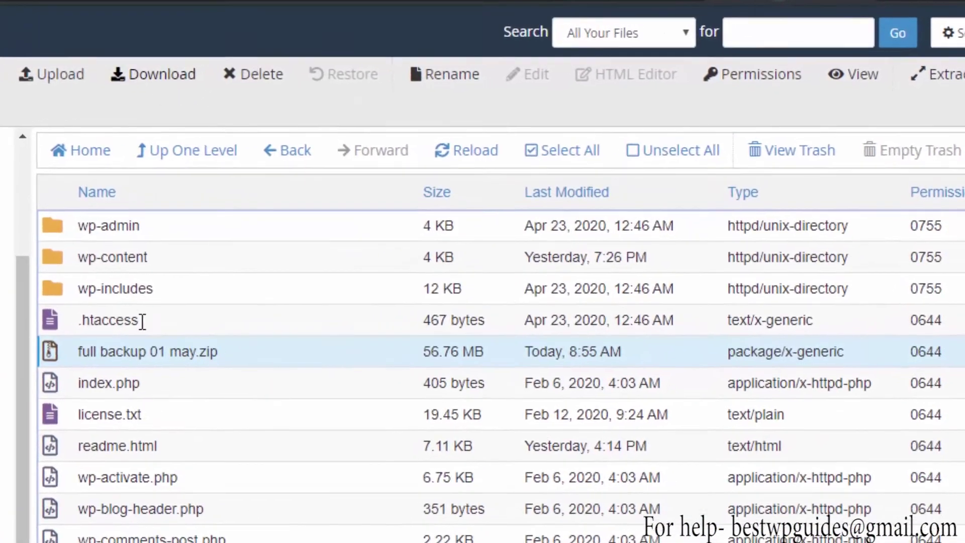
{"action": "left_click", "coordinate": [174, 76]}
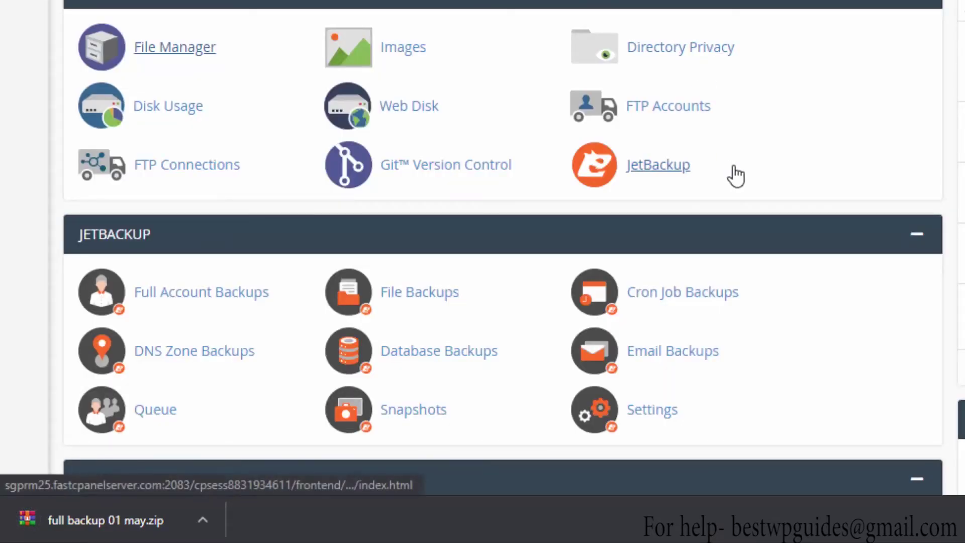
Open phpMyAdmin from the Databases section of the cPanel home page and bring up its database list
{"action": "scroll", "coordinate": [733, 177], "scroll_direction": "down", "scroll_amount": 4}
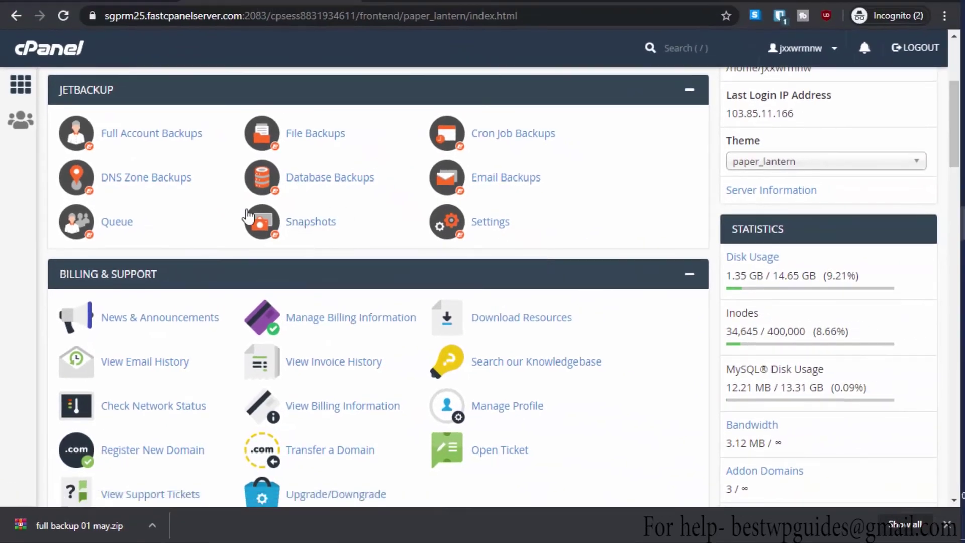
{"action": "scroll", "coordinate": [208, 233], "scroll_direction": "down", "scroll_amount": 2}
{"action": "scroll", "coordinate": [207, 232], "scroll_direction": "down", "scroll_amount": 5}
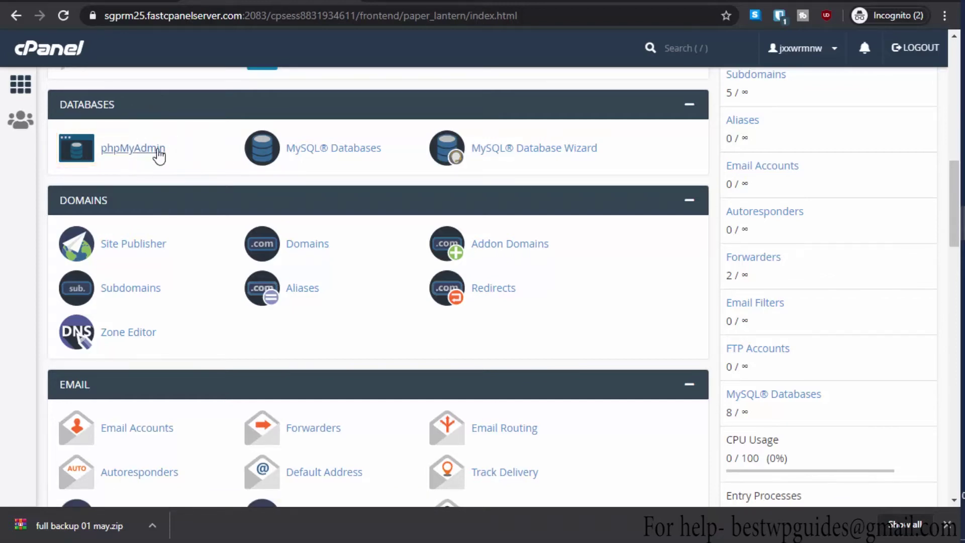
{"action": "left_click", "coordinate": [149, 149]}
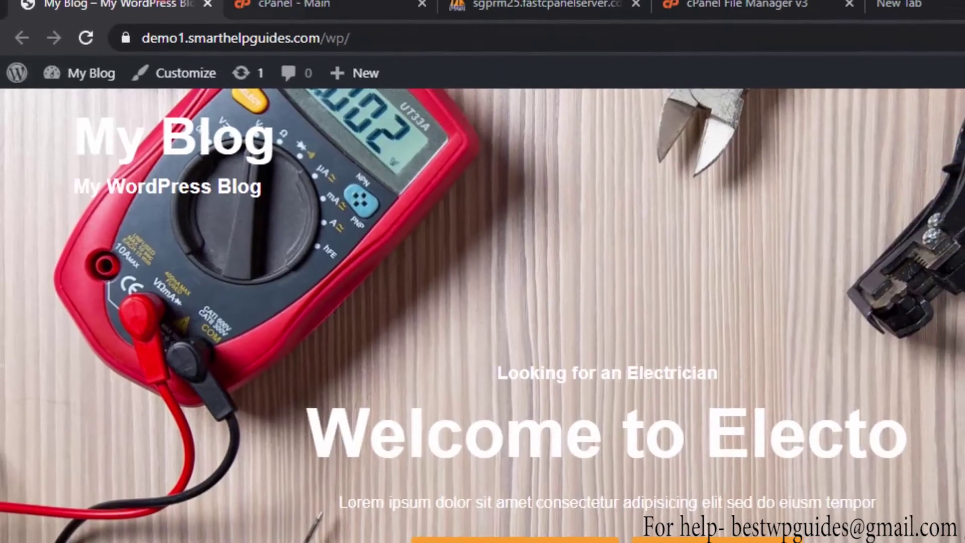
{"action": "left_click", "coordinate": [555, 0]}
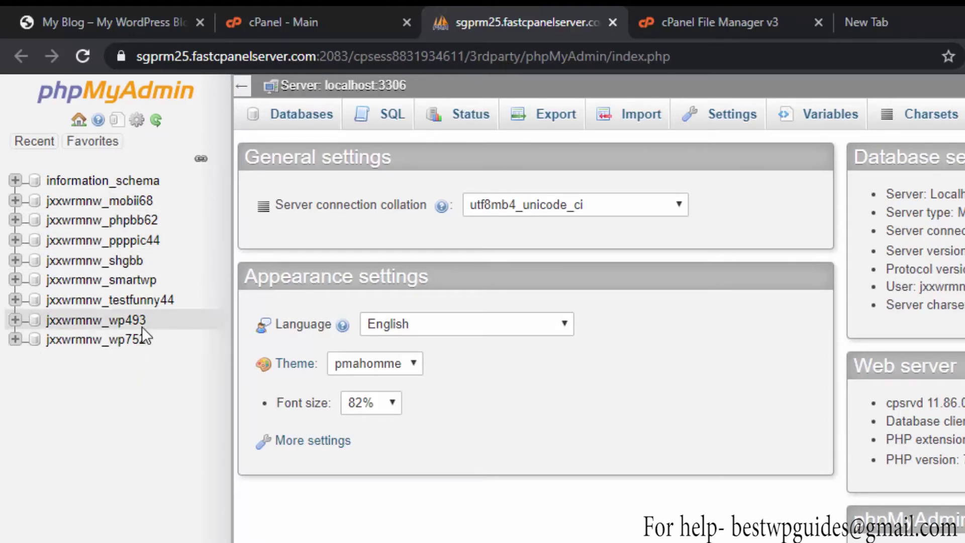
Go back to File Manager and view the contents of wp-config.php in the wp folder
{"action": "left_click", "coordinate": [713, 6]}
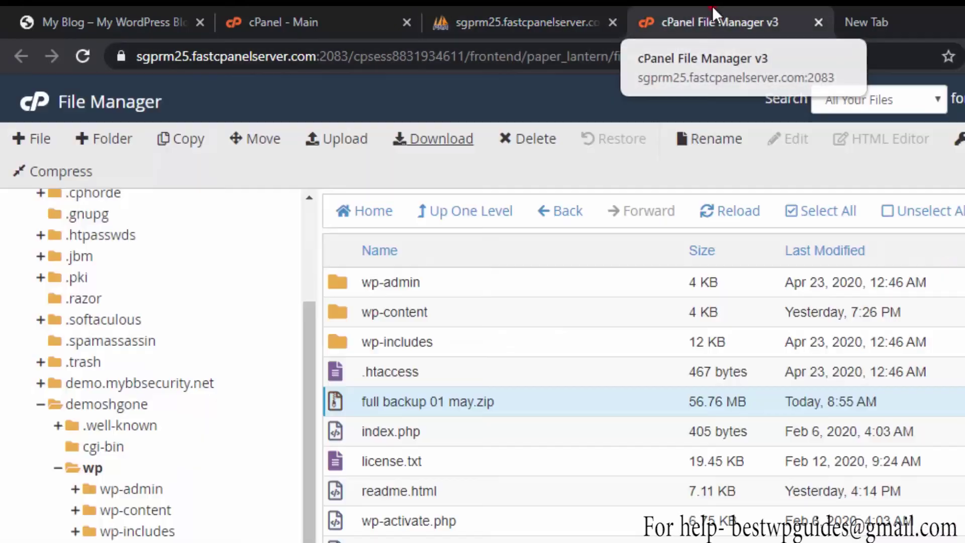
{"action": "left_click", "coordinate": [508, 499]}
{"action": "scroll", "coordinate": [540, 478], "scroll_direction": "down", "scroll_amount": 2}
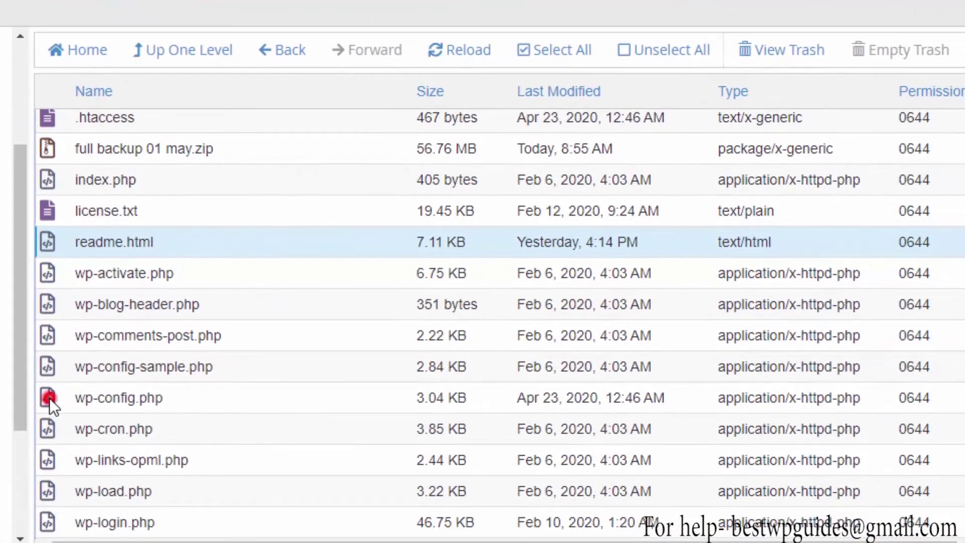
{"action": "left_click", "coordinate": [337, 541]}
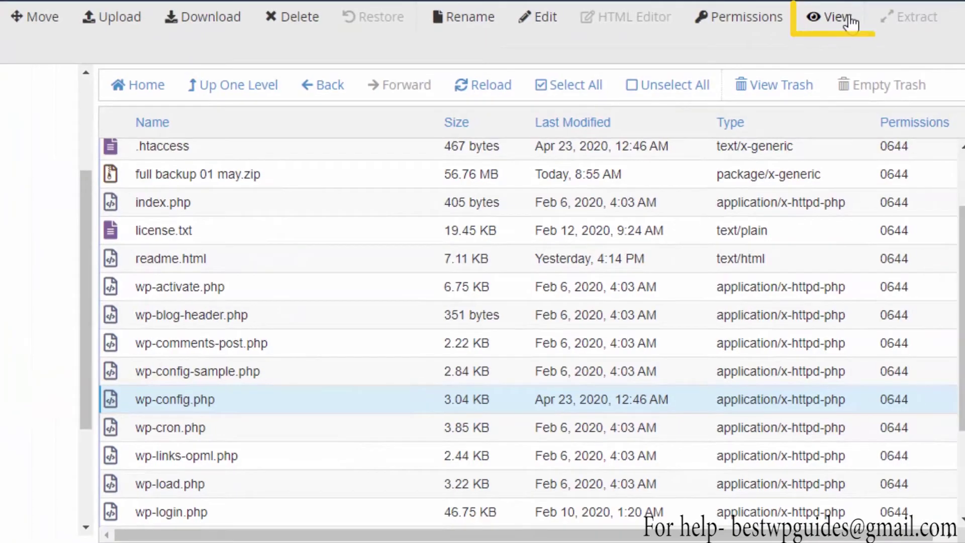
{"action": "left_click", "coordinate": [851, 21]}
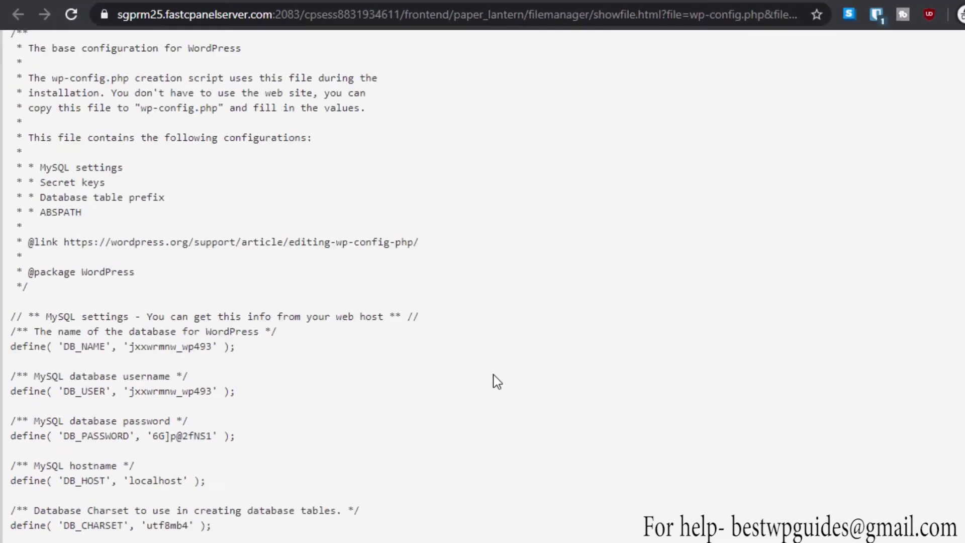
Check the DB_NAME value in wp-config.php and open the matching database jxxwrmnw_wp493 in phpMyAdmin
{"action": "scroll", "coordinate": [497, 382], "scroll_direction": "down", "scroll_amount": 3}
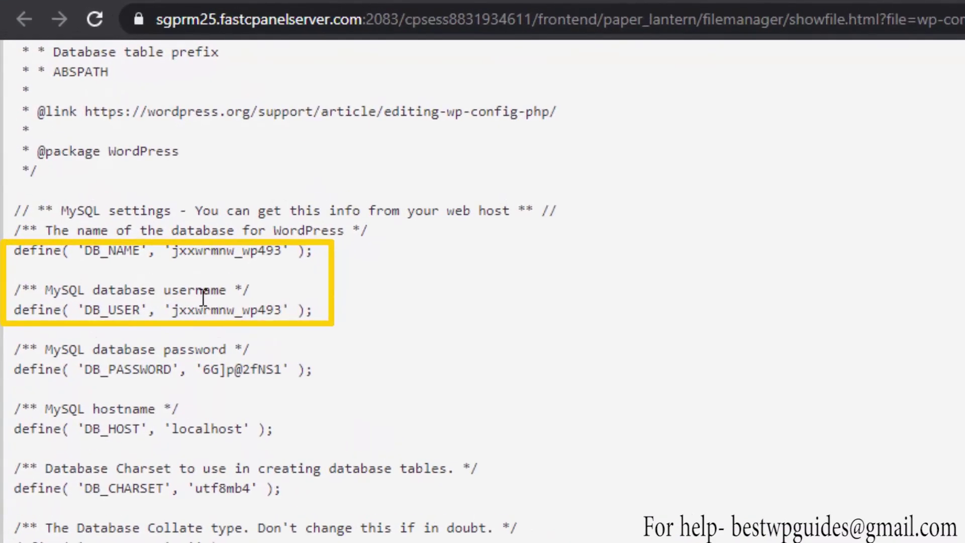
{"action": "left_click_drag", "start_coordinate": [171, 250], "coordinate": [257, 247]}
{"action": "left_click", "coordinate": [272, 261]}
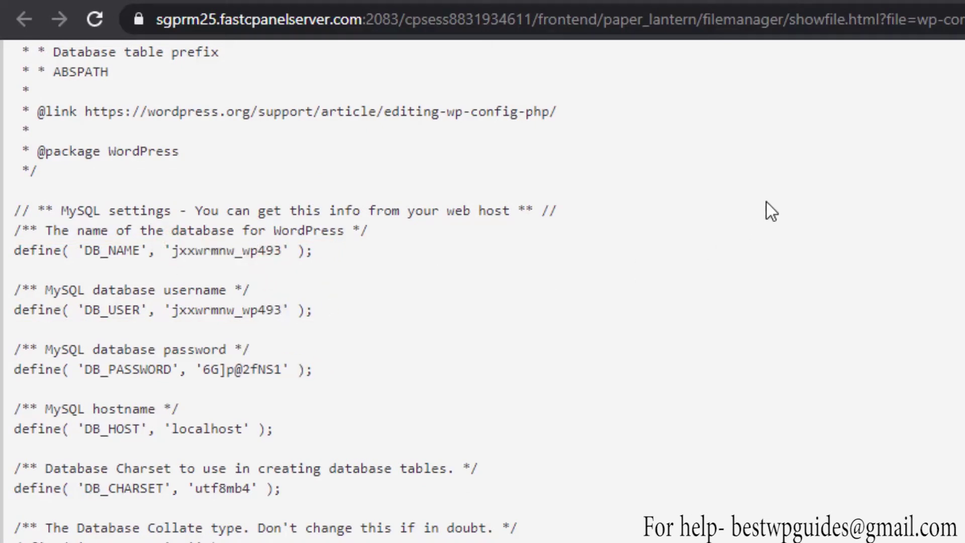
{"action": "left_click", "coordinate": [528, 9]}
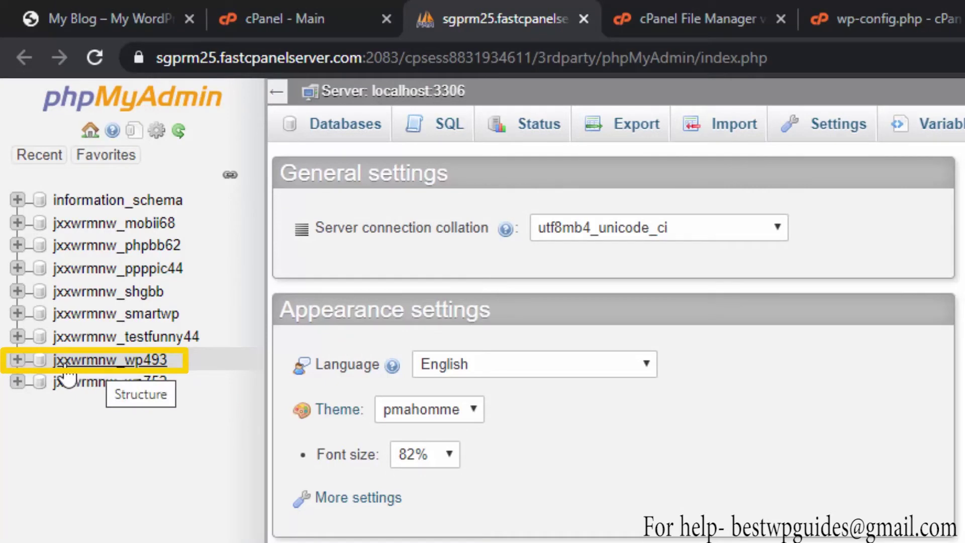
{"action": "left_click", "coordinate": [95, 361]}
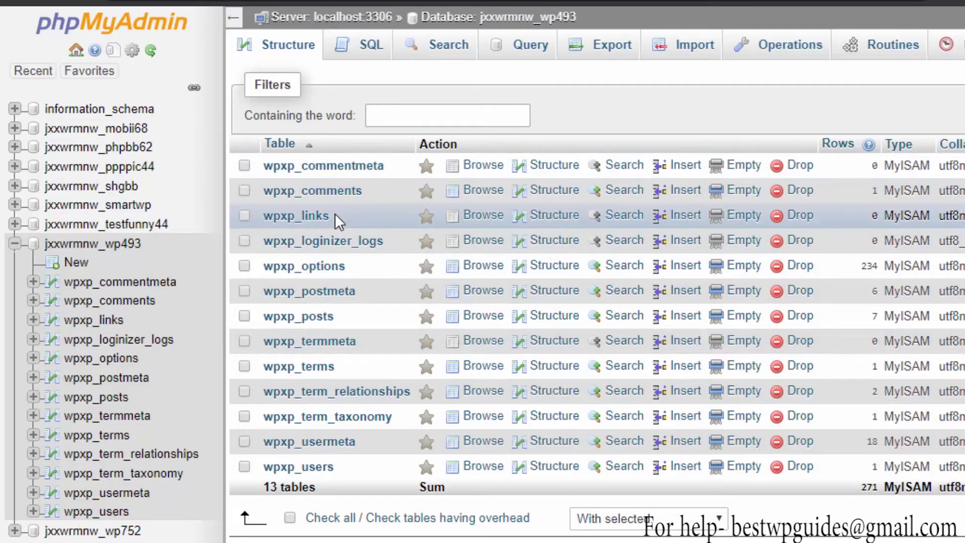
Export the jxxwrmnw_wp493 database with the Quick method in SQL format and download the file
{"action": "scroll", "coordinate": [338, 308], "scroll_direction": "down", "scroll_amount": 3}
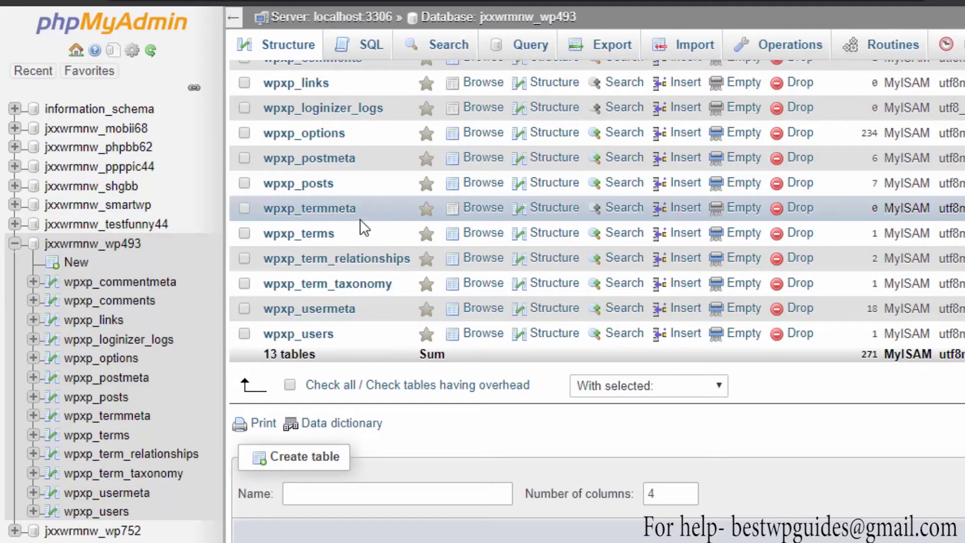
{"action": "scroll", "coordinate": [360, 219], "scroll_direction": "up", "scroll_amount": 3}
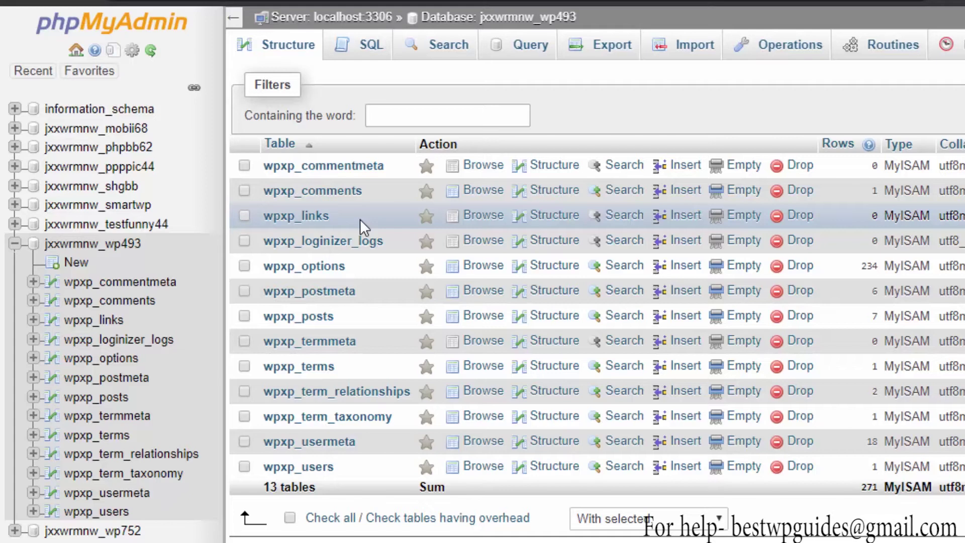
{"action": "left_click", "coordinate": [78, 244]}
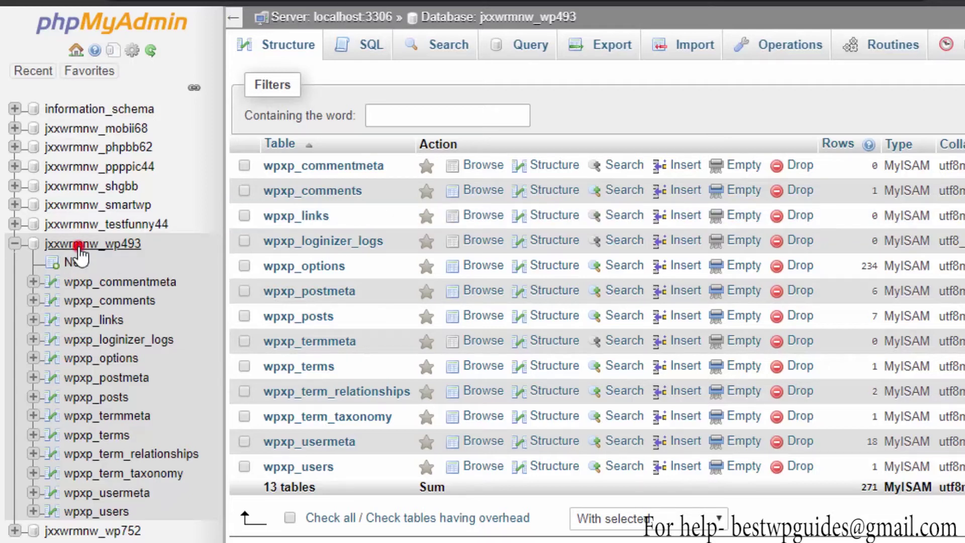
{"action": "left_click", "coordinate": [608, 48]}
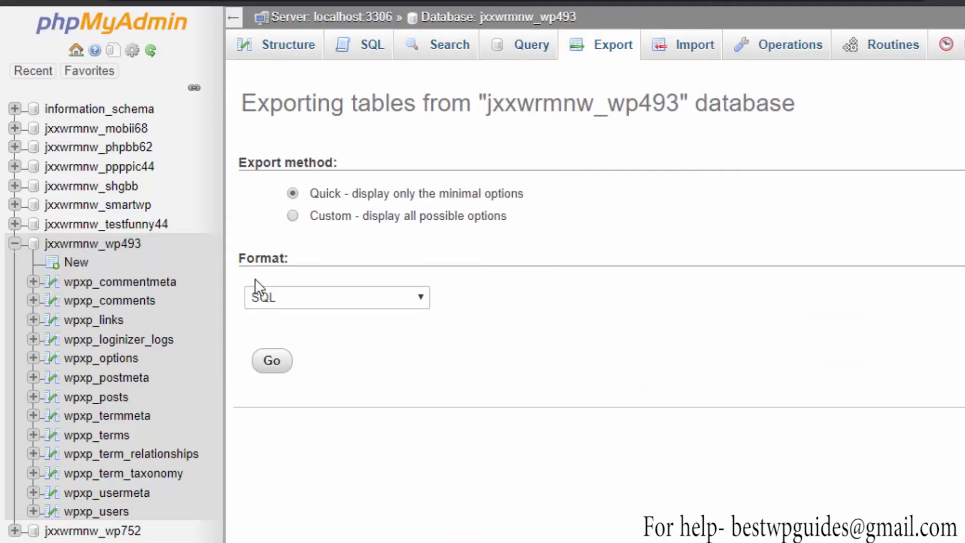
{"action": "left_click", "coordinate": [272, 360]}
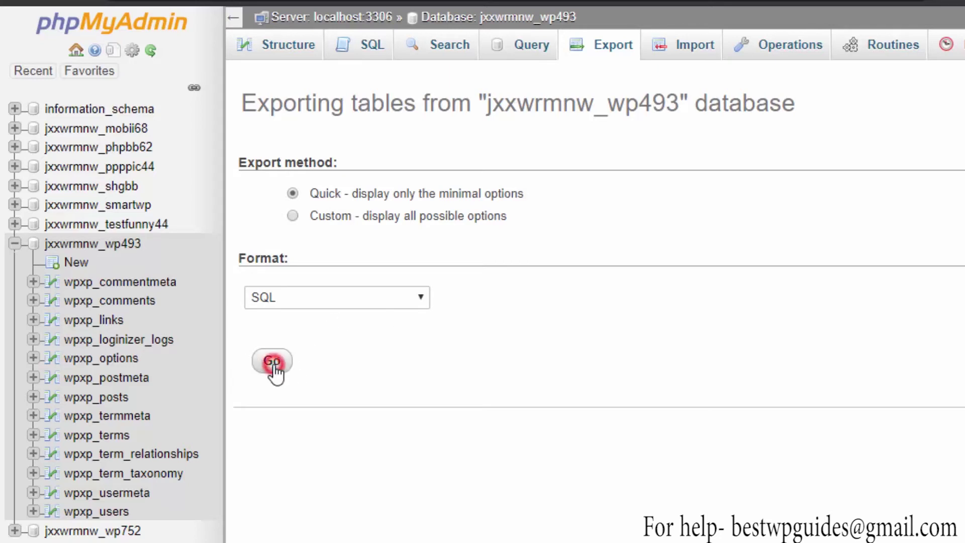
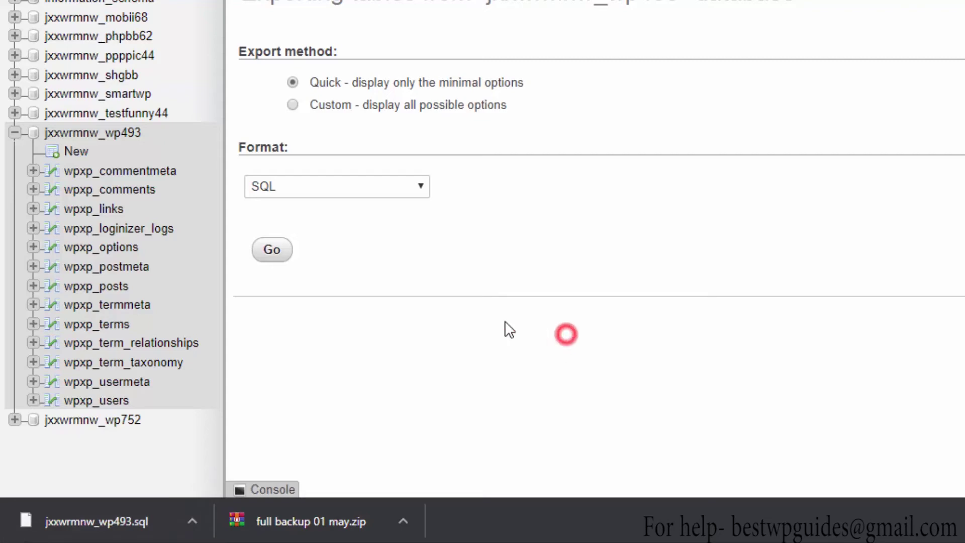
Drop all tables of the jxxwrmnw_wp493 database and reload the WordPress site's page to check the effect
{"action": "left_click", "coordinate": [123, 136]}
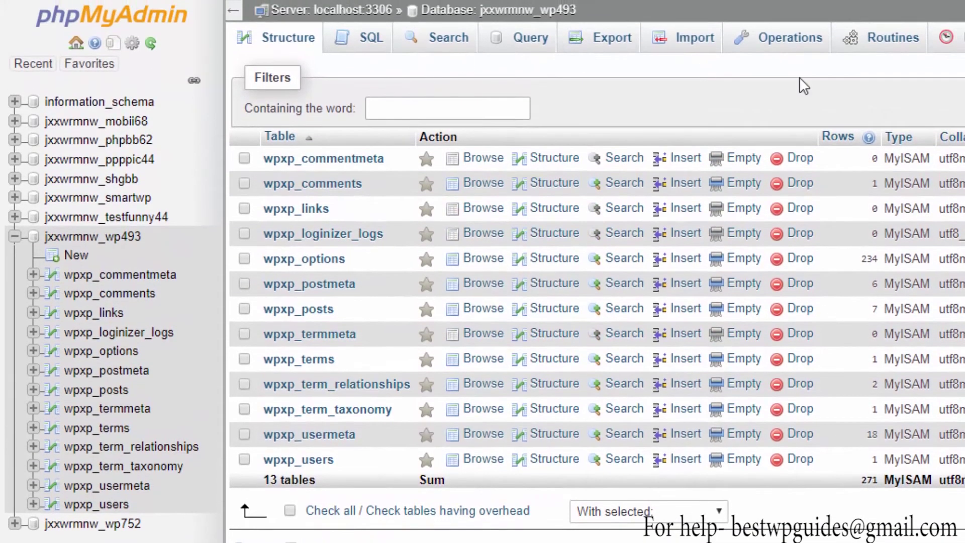
{"action": "left_click", "coordinate": [290, 511]}
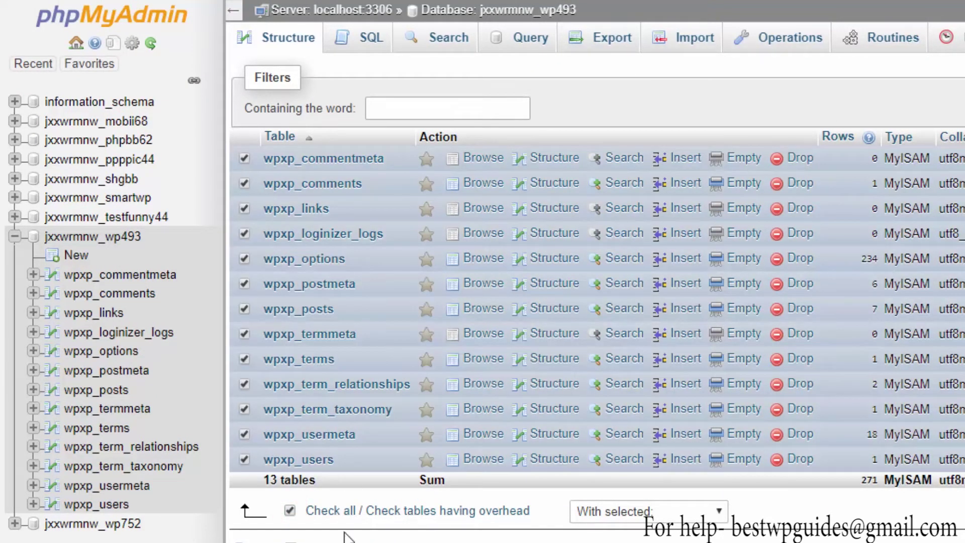
{"action": "scroll", "coordinate": [447, 537], "scroll_direction": "down", "scroll_amount": 1}
{"action": "scroll", "coordinate": [445, 535], "scroll_direction": "down", "scroll_amount": 3}
{"action": "left_click", "coordinate": [631, 377]}
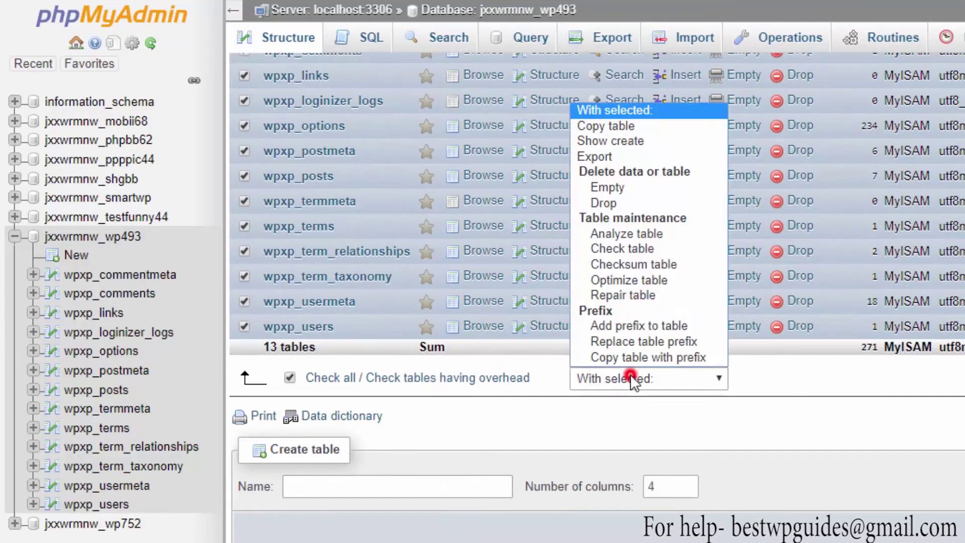
{"action": "left_click", "coordinate": [604, 203]}
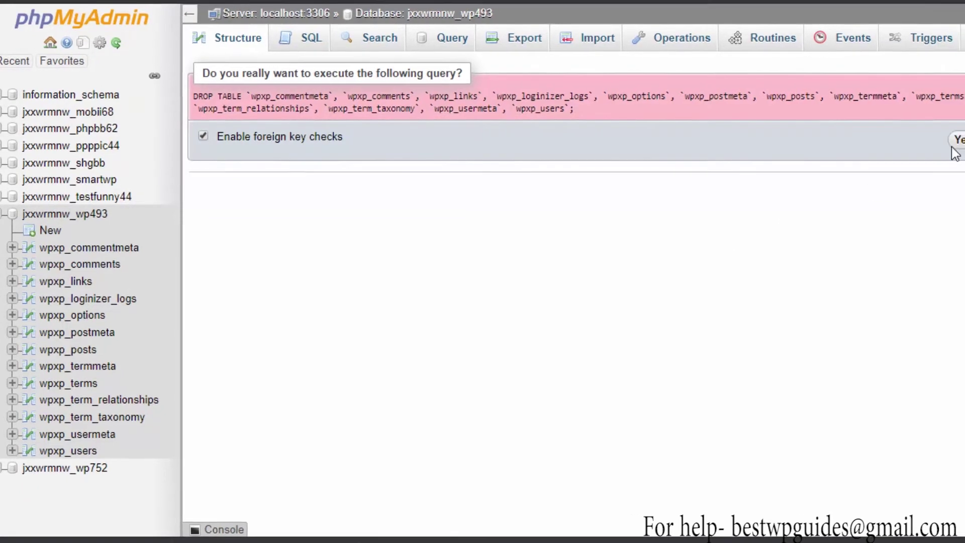
{"action": "left_click", "coordinate": [885, 135]}
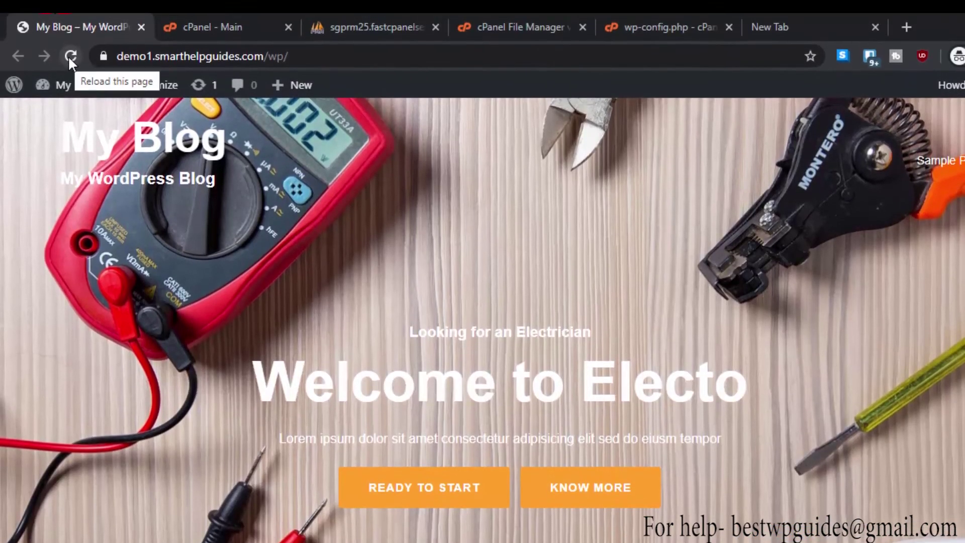
{"action": "left_click", "coordinate": [72, 56]}
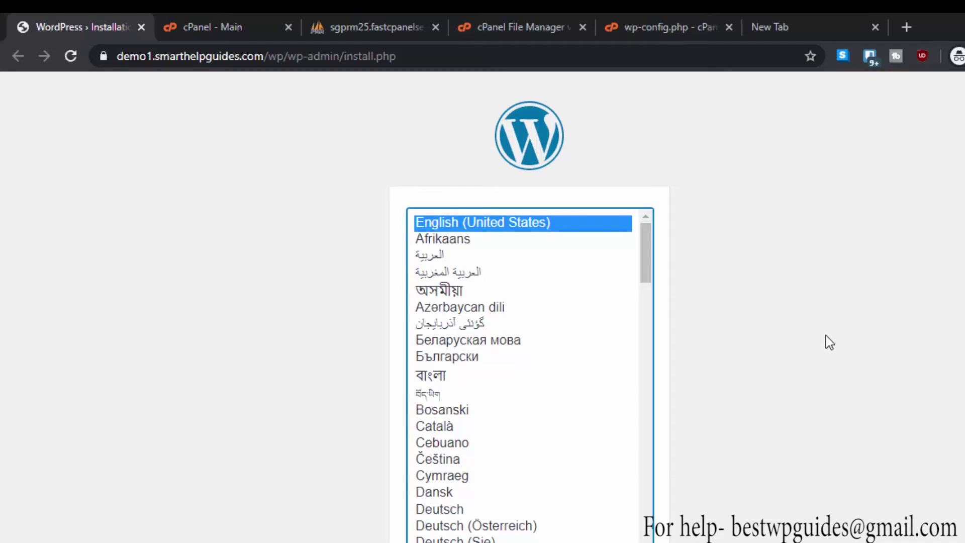
{"action": "scroll", "coordinate": [825, 336], "scroll_direction": "down", "scroll_amount": 1}
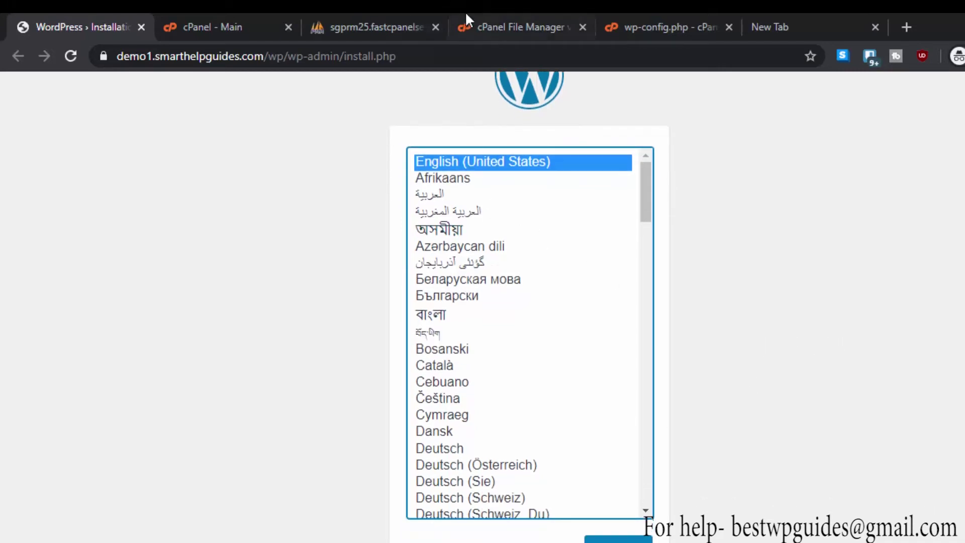
In File Manager, delete all files and folders inside the wp folder, including the backup archive
{"action": "left_click", "coordinate": [492, 18]}
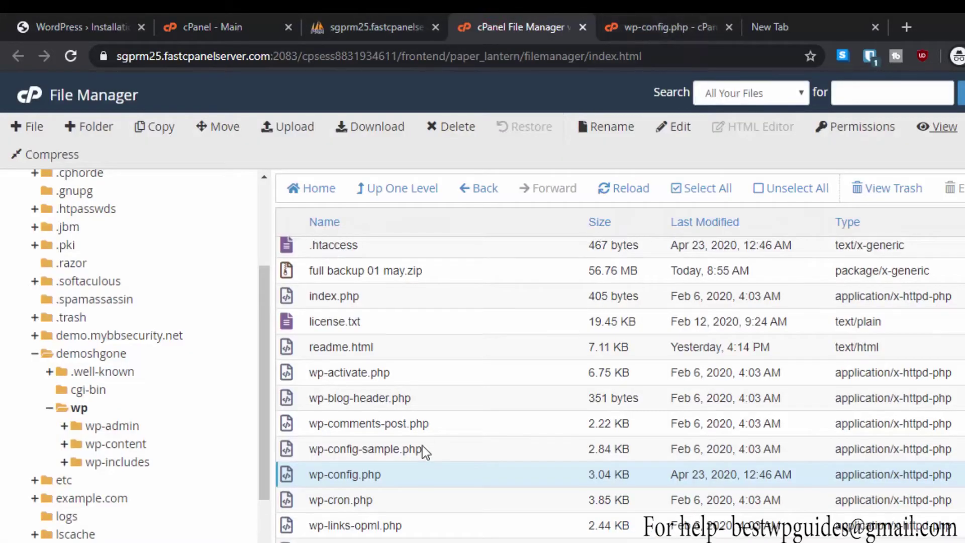
{"action": "scroll", "coordinate": [422, 452], "scroll_direction": "up", "scroll_amount": 2}
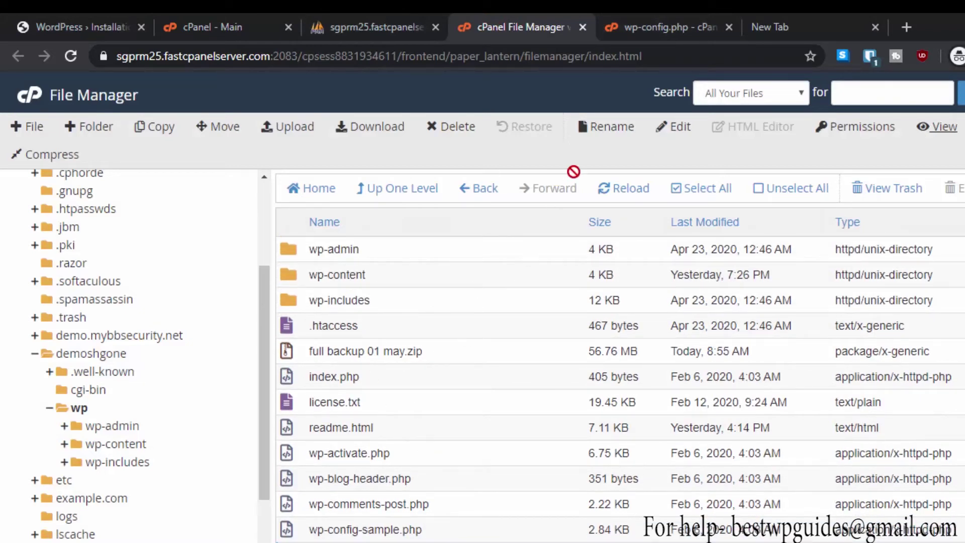
{"action": "left_click", "coordinate": [718, 188]}
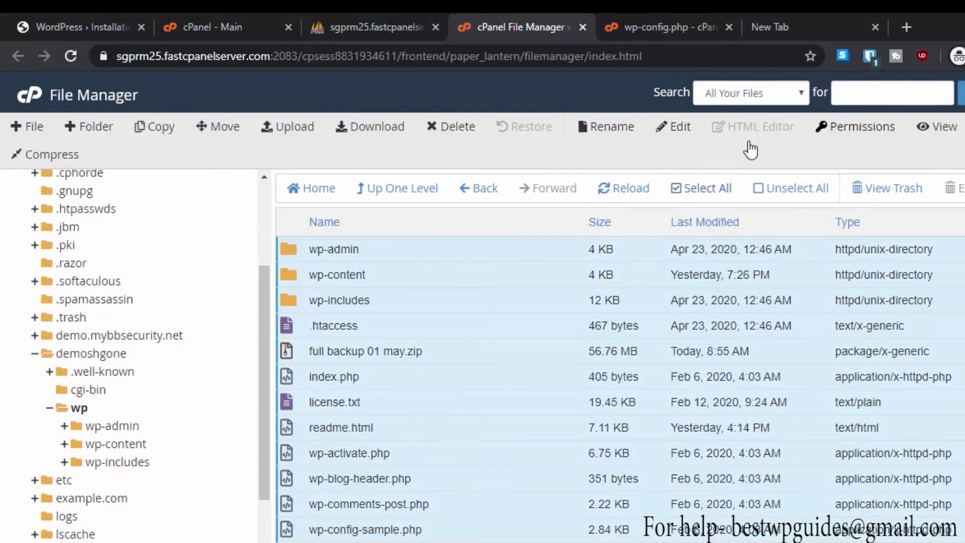
{"action": "left_click", "coordinate": [440, 131]}
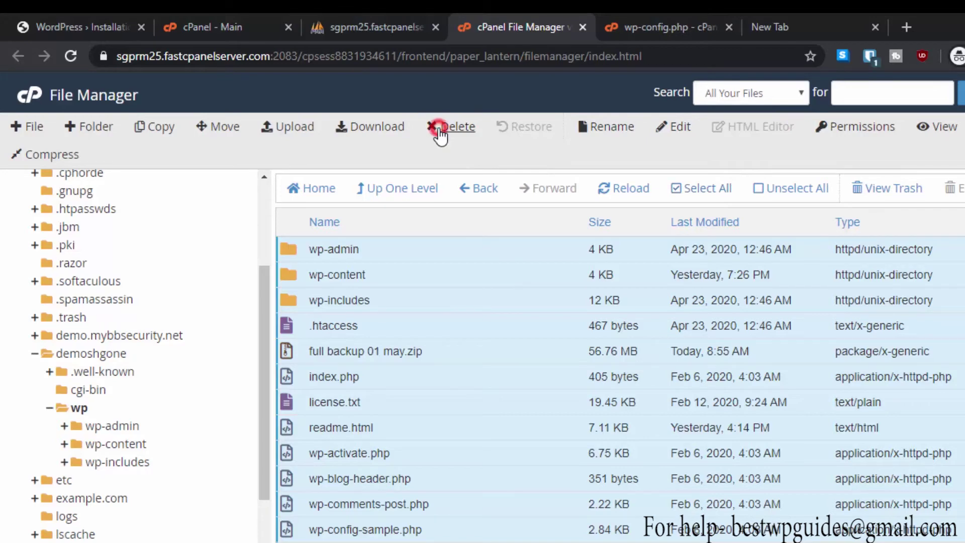
{"action": "left_click", "coordinate": [668, 464]}
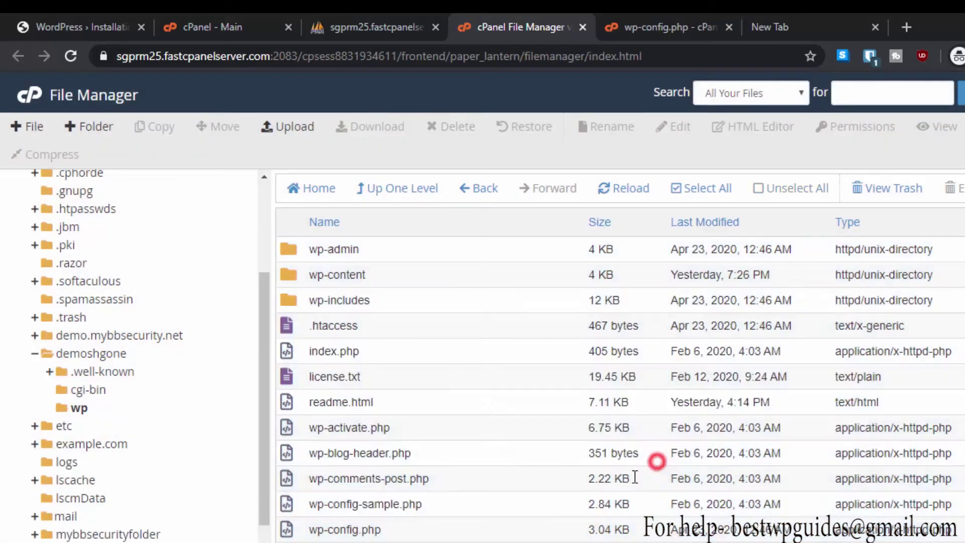
Load demo1.smarthelpguides.com/wp/ in the site's browser tab to check whether the website still works
{"action": "left_click", "coordinate": [39, 24]}
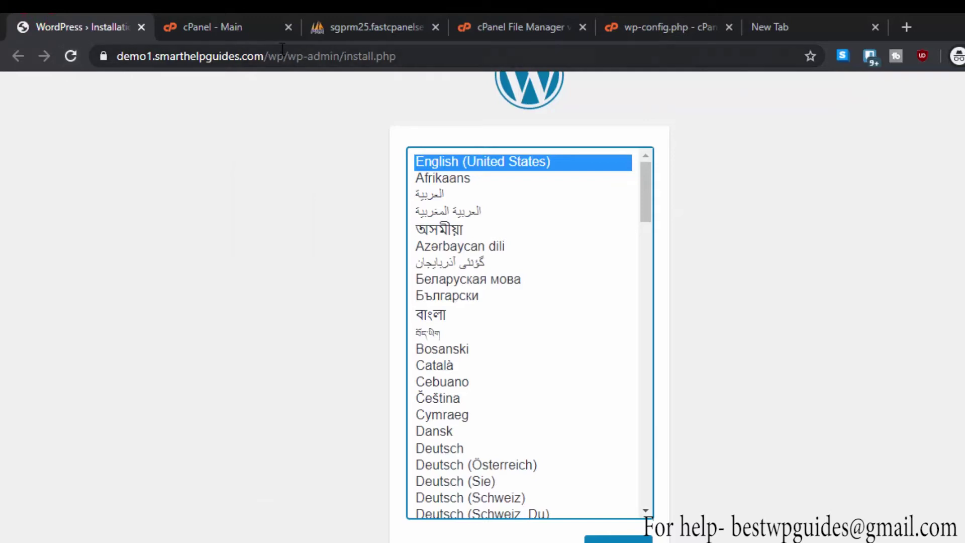
{"action": "left_click_drag", "start_coordinate": [287, 56], "coordinate": [442, 56]}
{"action": "key", "text": "BackSpace"}
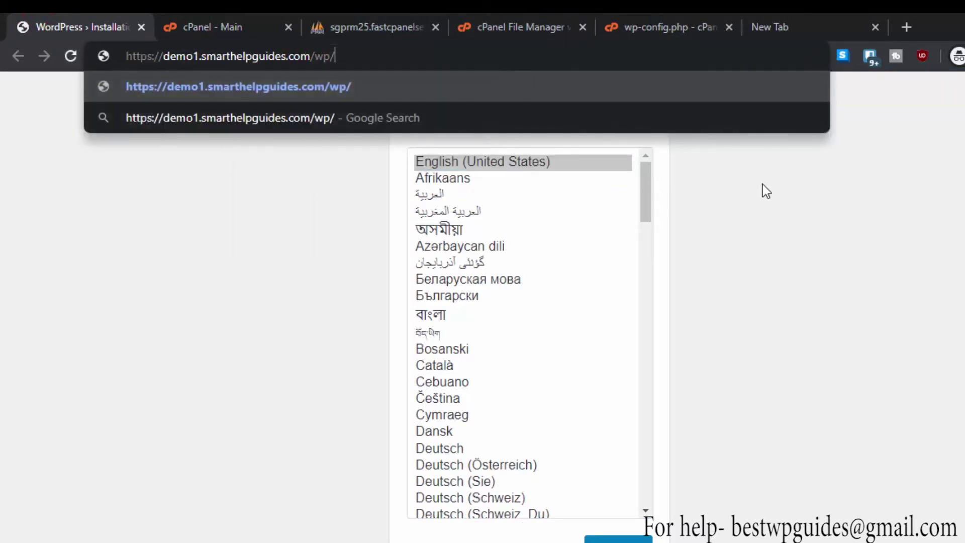
{"action": "key", "text": "Return"}
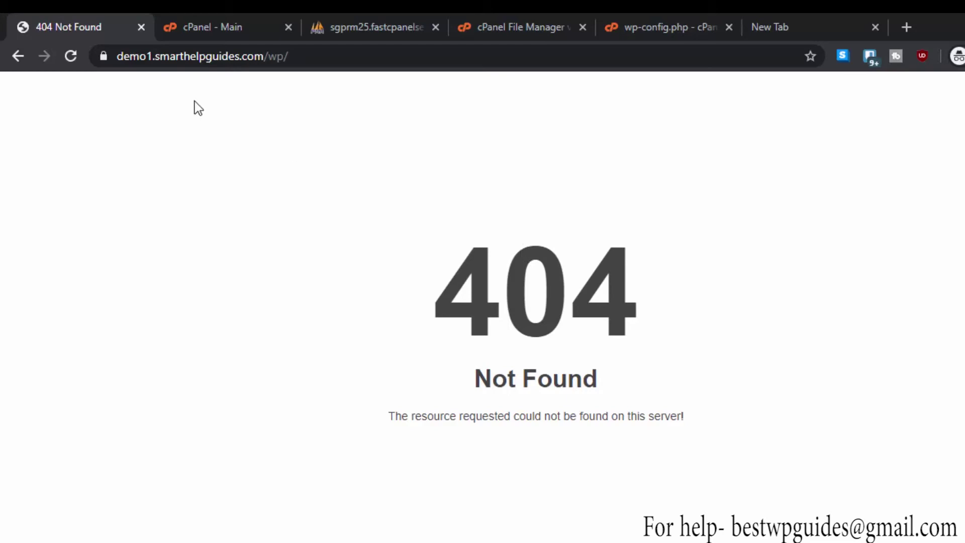
{"action": "left_click", "coordinate": [375, 59]}
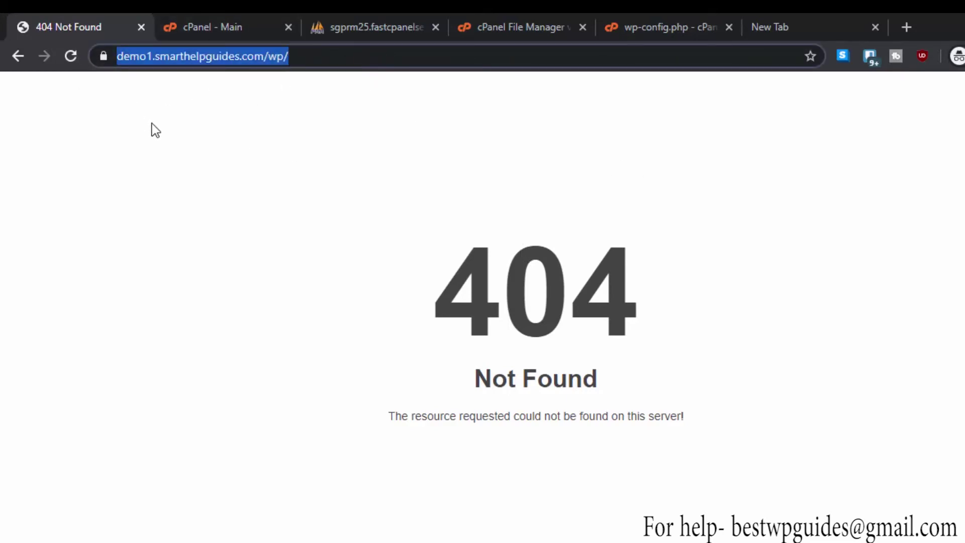
{"action": "left_click", "coordinate": [282, 253]}
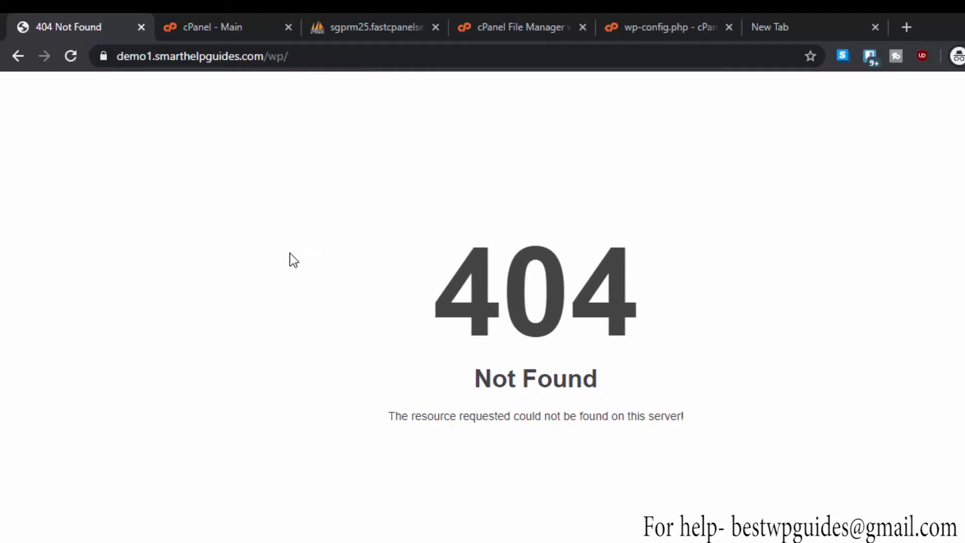
Close the wp-config.php tab and upload "full backup 01 may.zip" into the emptied wp folder through File Manager
{"action": "left_click", "coordinate": [623, 26]}
{"action": "left_click", "coordinate": [729, 28]}
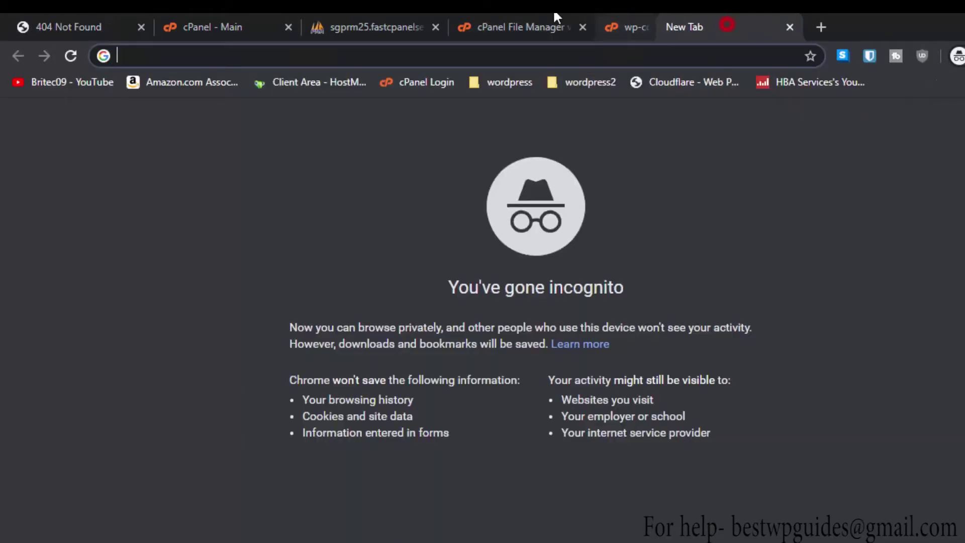
{"action": "left_click", "coordinate": [550, 26]}
{"action": "left_click", "coordinate": [376, 415]}
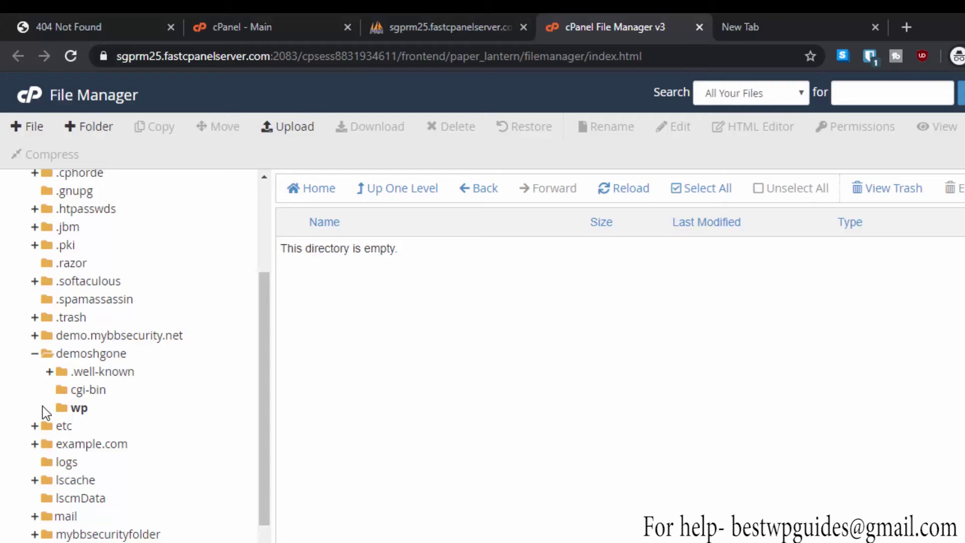
{"action": "left_click", "coordinate": [295, 126]}
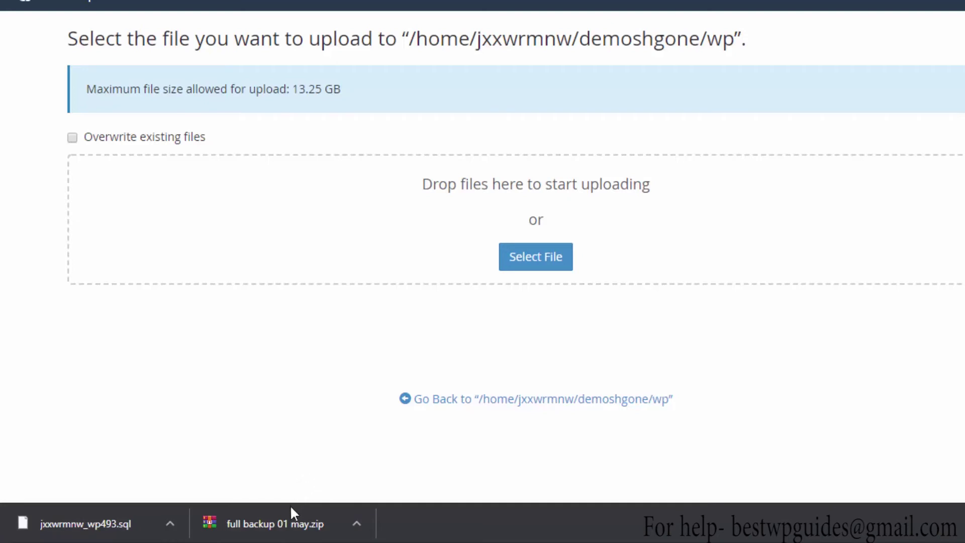
{"action": "left_click_drag", "start_coordinate": [275, 524], "coordinate": [424, 264]}
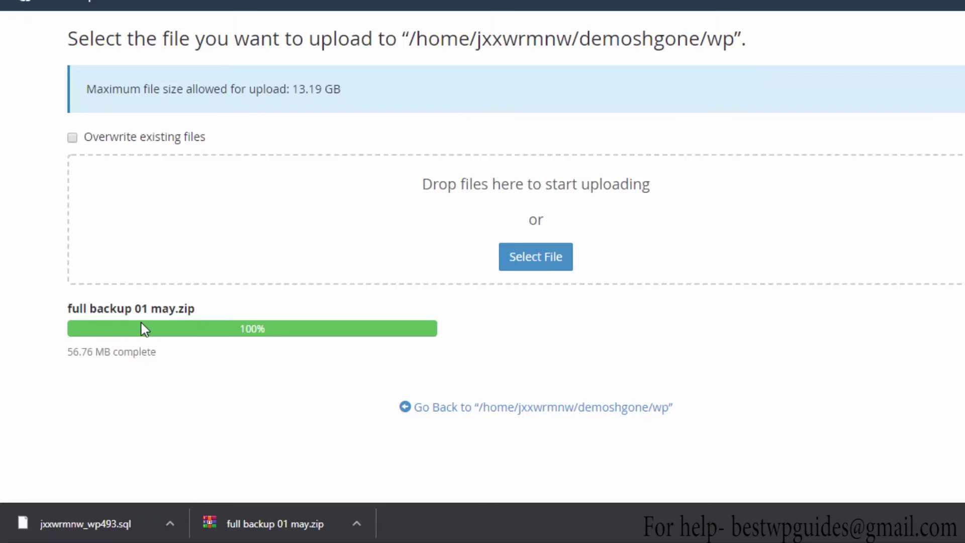
{"action": "left_click", "coordinate": [518, 407]}
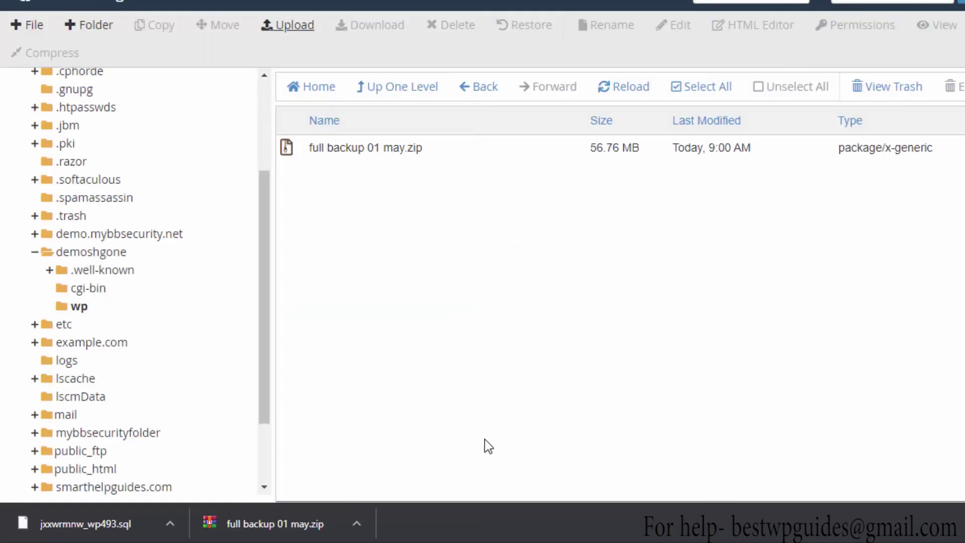
{"action": "left_click", "coordinate": [349, 379]}
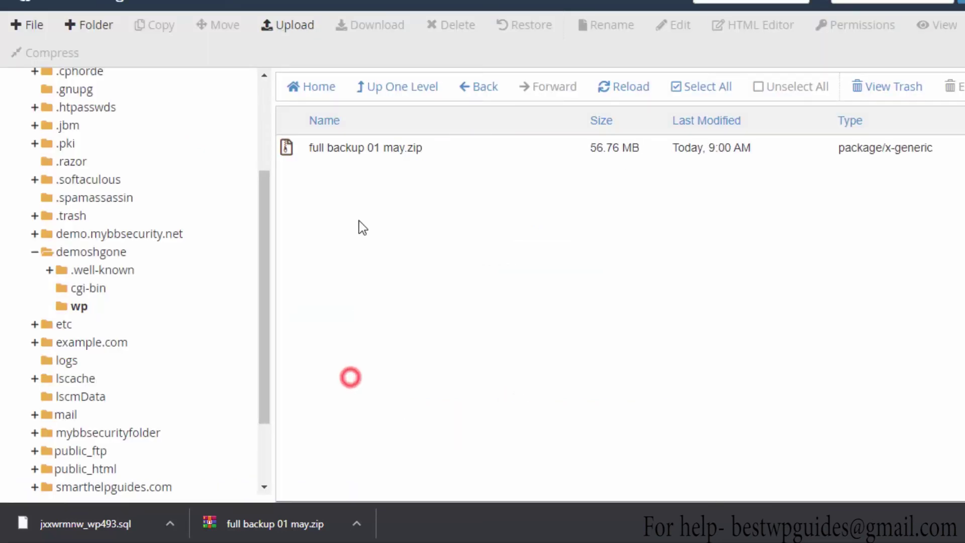
Extract "full backup 01 may.zip" into the wp folder, look through the extraction results and close them
{"action": "left_click", "coordinate": [337, 147]}
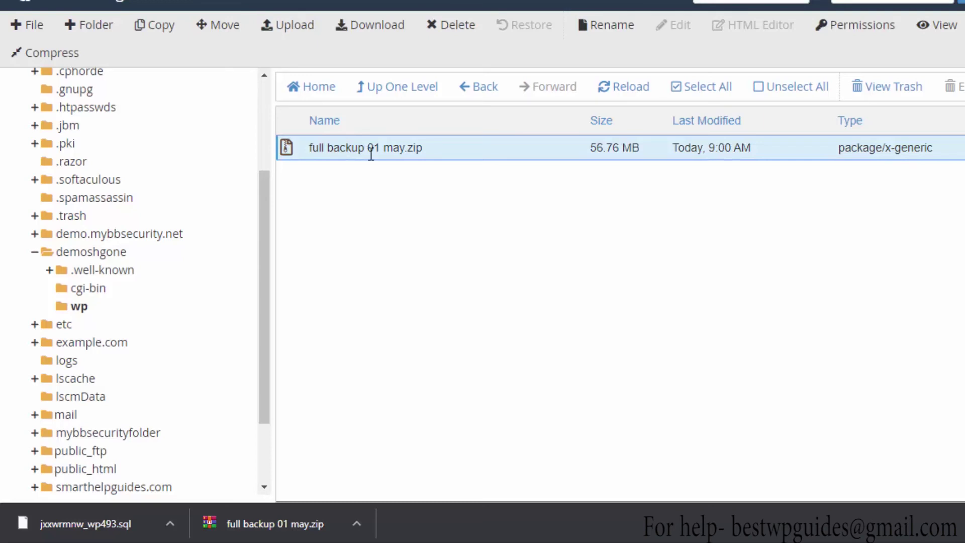
{"action": "left_click", "coordinate": [923, 26]}
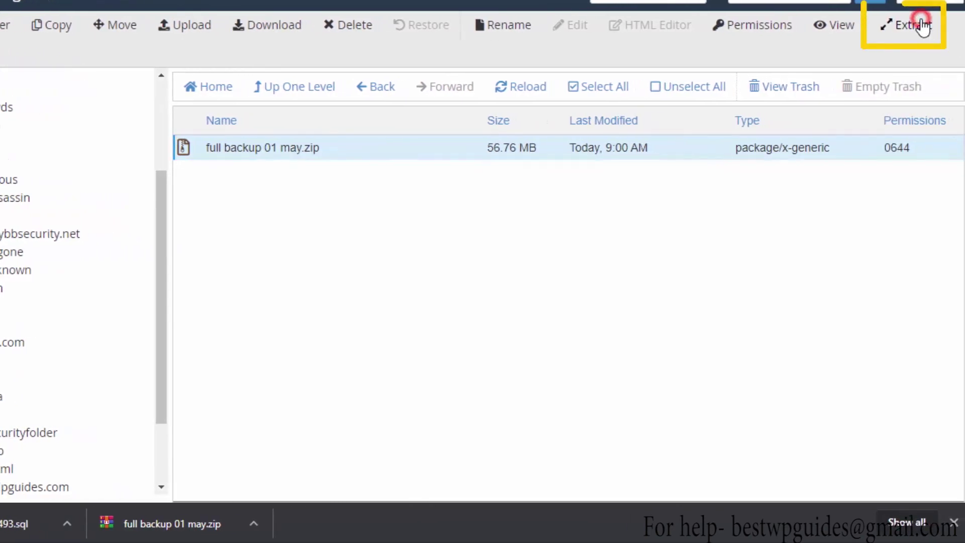
{"action": "left_click", "coordinate": [553, 314]}
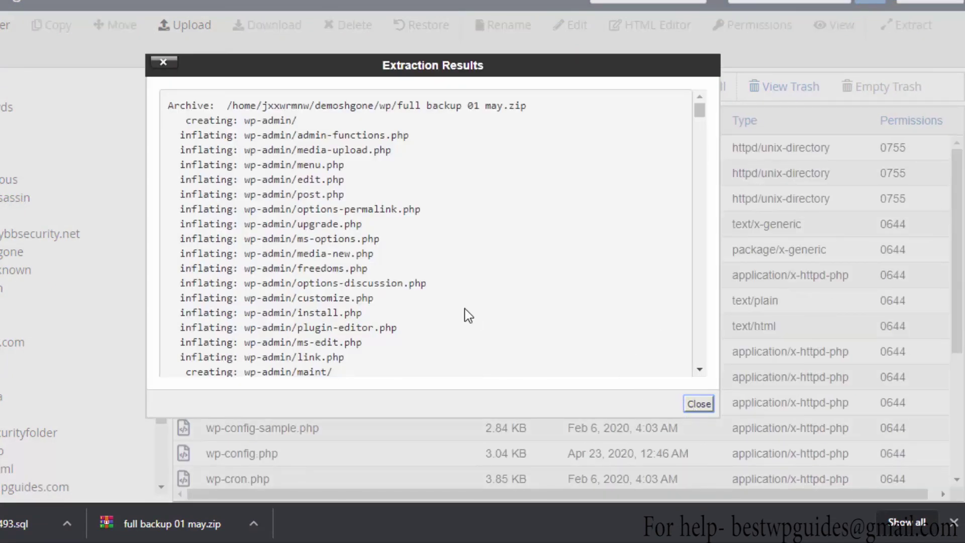
{"action": "scroll", "coordinate": [465, 308], "scroll_direction": "down", "scroll_amount": 10}
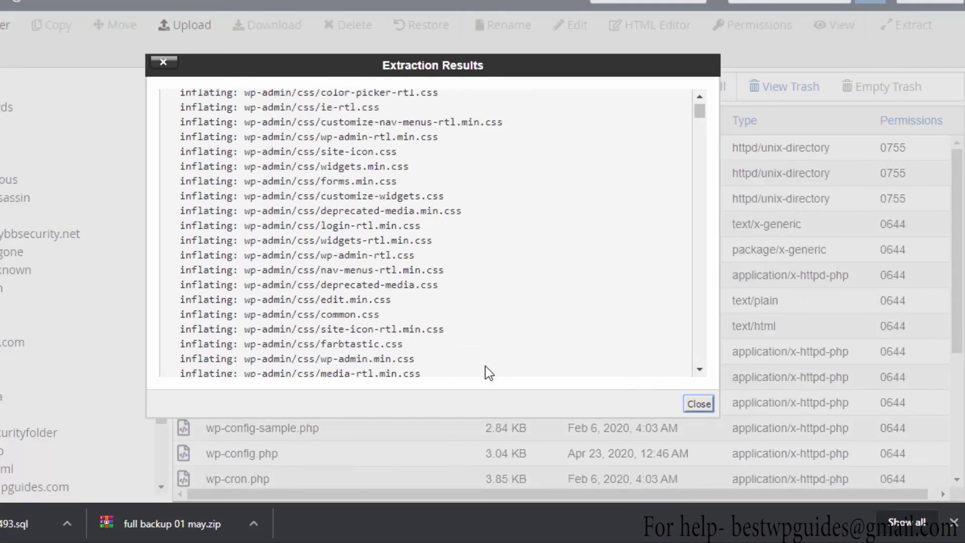
{"action": "left_click", "coordinate": [700, 406]}
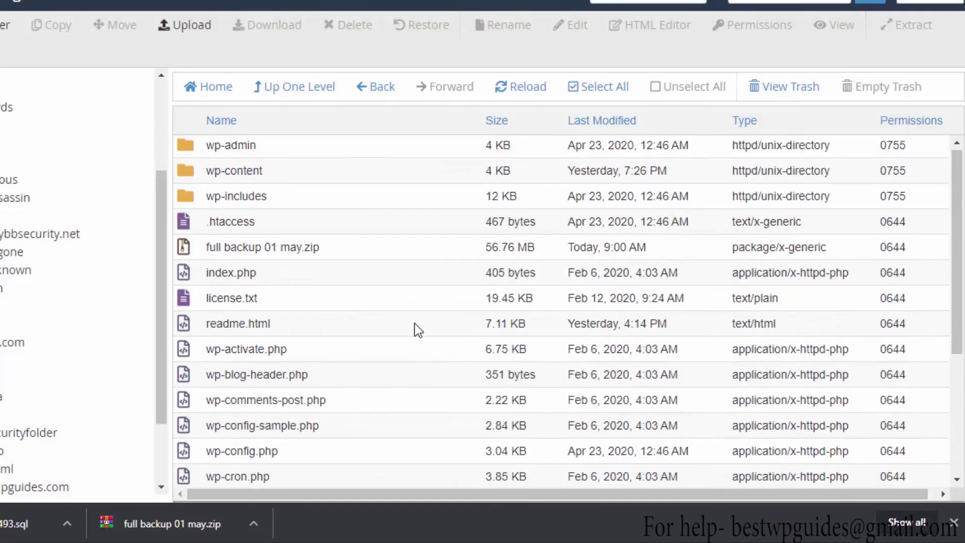
Delete the "full backup 01 may.zip" archive from the wp folder in File Manager
{"action": "left_click", "coordinate": [184, 255]}
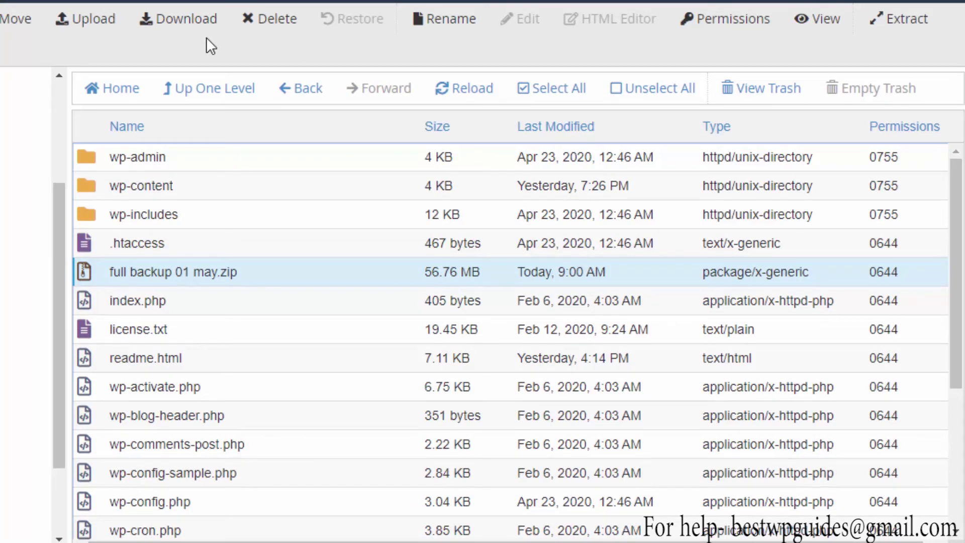
{"action": "left_click", "coordinate": [270, 26]}
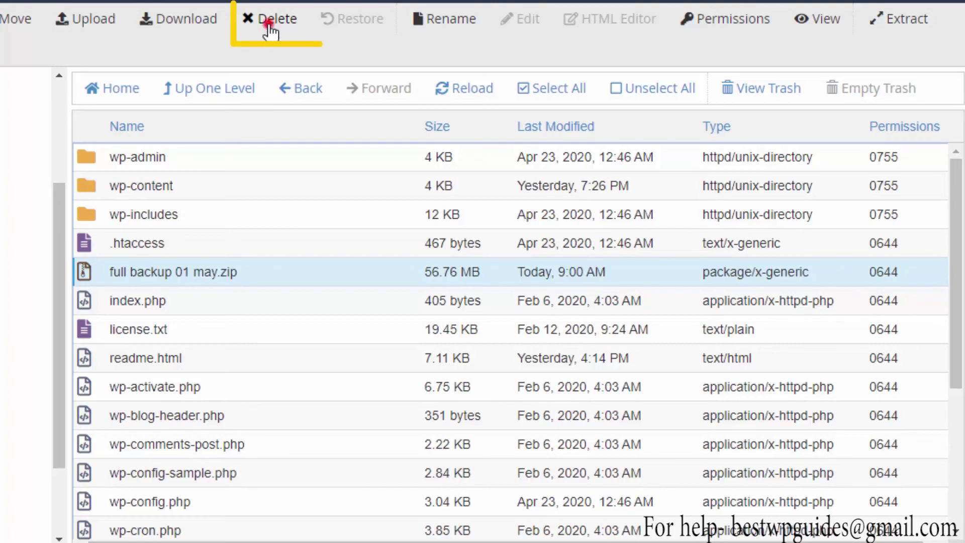
{"action": "left_click", "coordinate": [520, 315]}
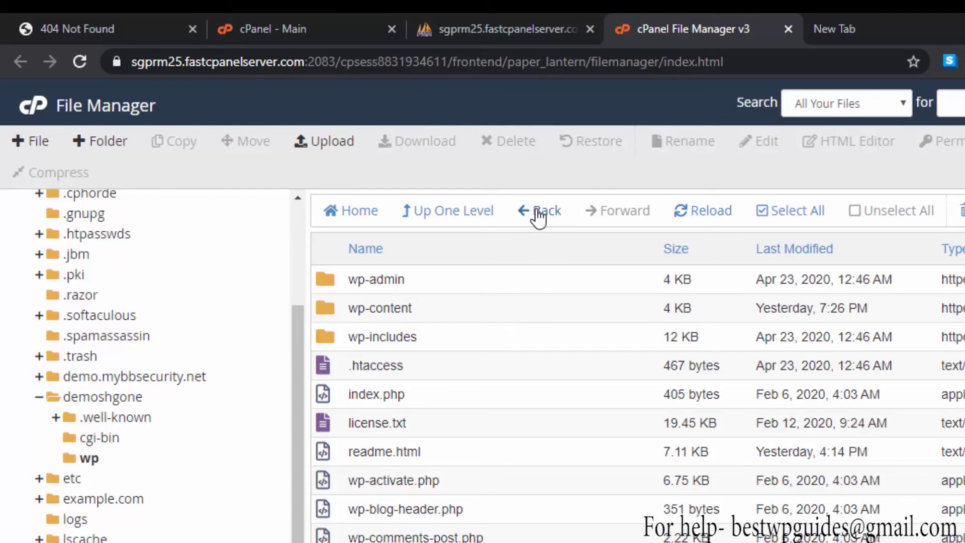
Switch to phpMyAdmin and import jxxwrmnw_wp493.sql into the jxxwrmnw_wp493 database, keeping the default import options
{"action": "left_click", "coordinate": [502, 19]}
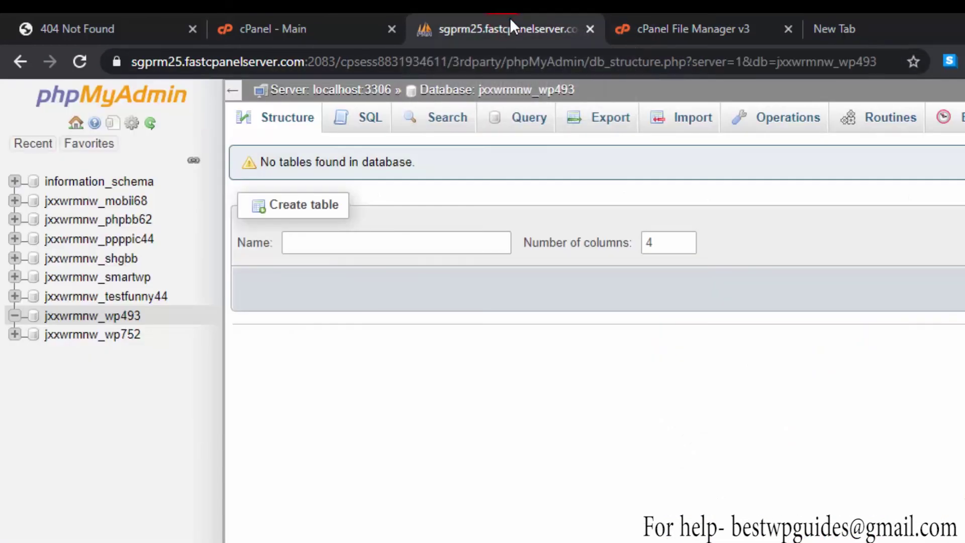
{"action": "left_click", "coordinate": [519, 423]}
{"action": "left_click", "coordinate": [98, 316]}
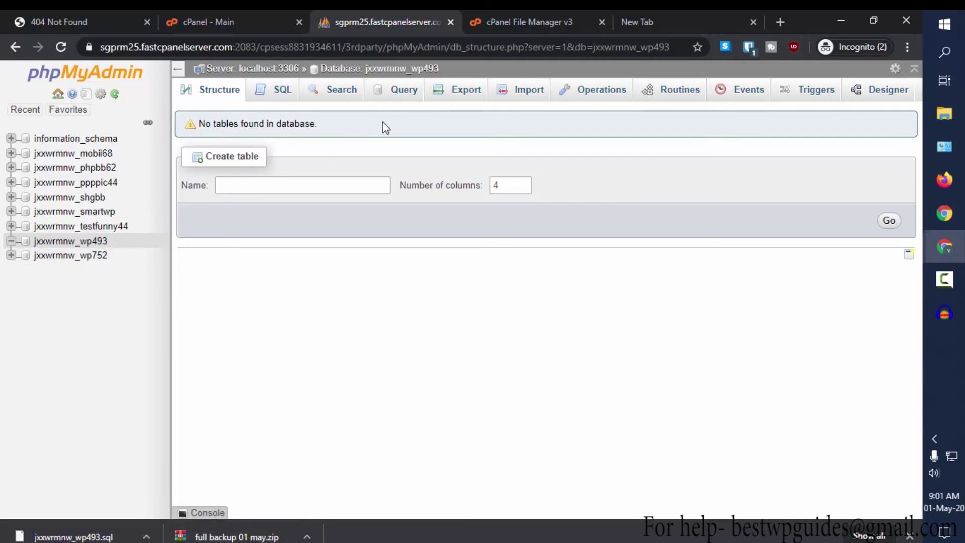
{"action": "left_click", "coordinate": [534, 94]}
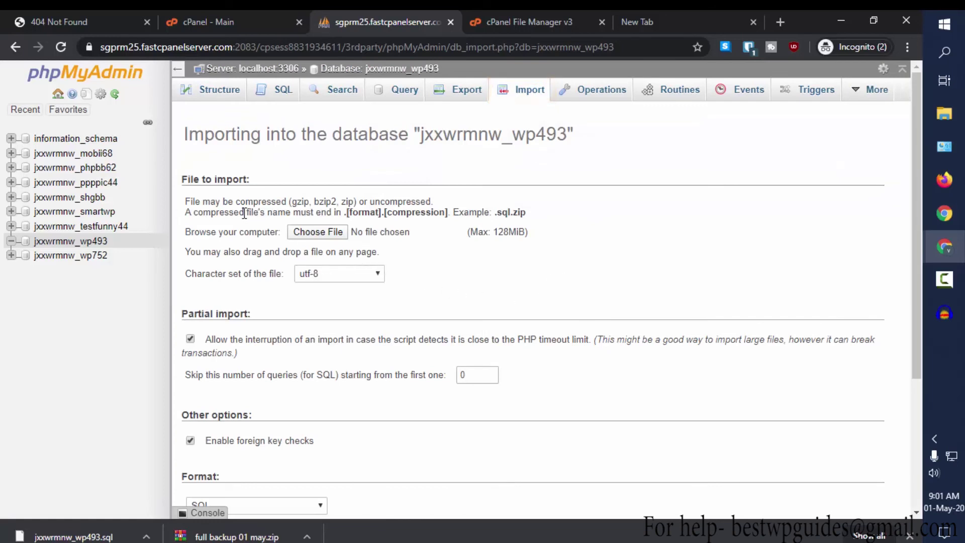
{"action": "left_click", "coordinate": [331, 233]}
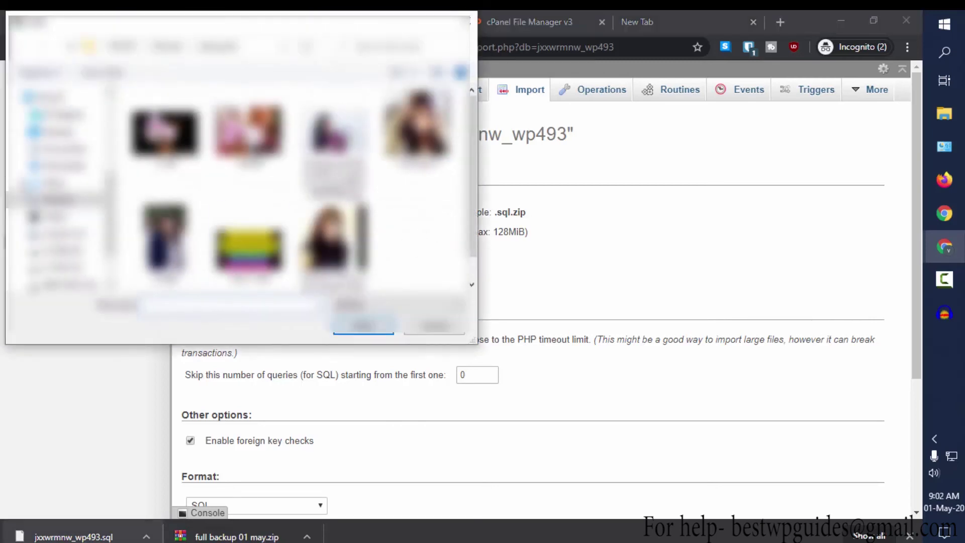
{"action": "left_click", "coordinate": [56, 165]}
{"action": "left_click", "coordinate": [181, 132]}
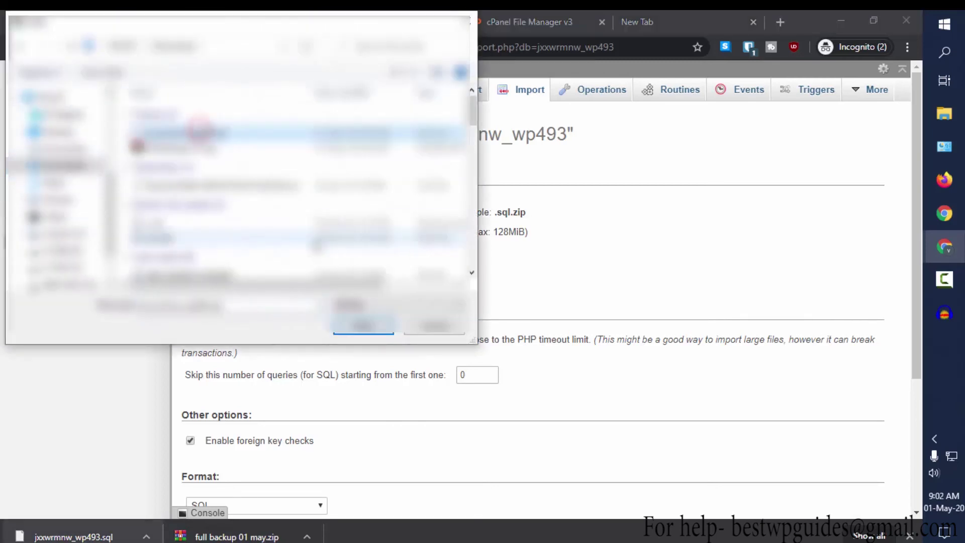
{"action": "left_click", "coordinate": [372, 327]}
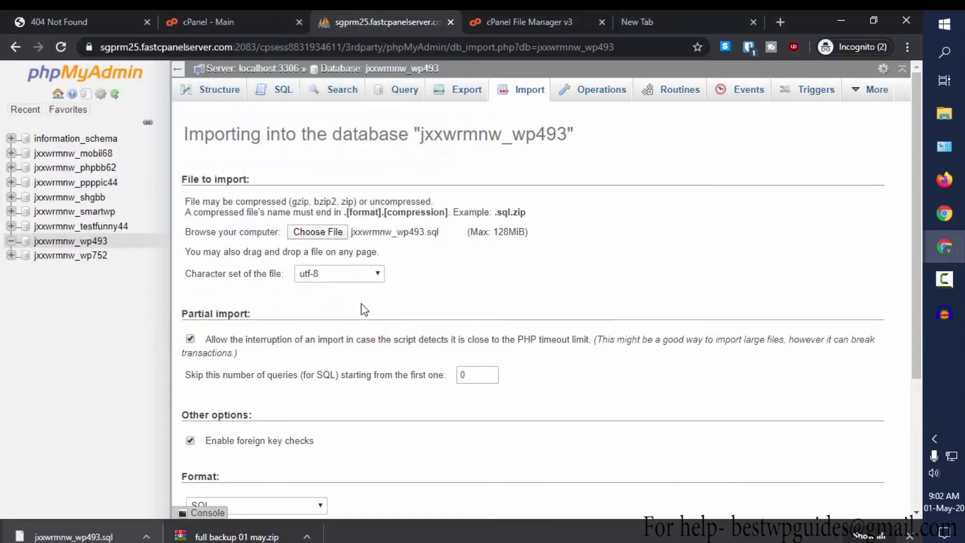
{"action": "scroll", "coordinate": [267, 402], "scroll_direction": "down", "scroll_amount": 4}
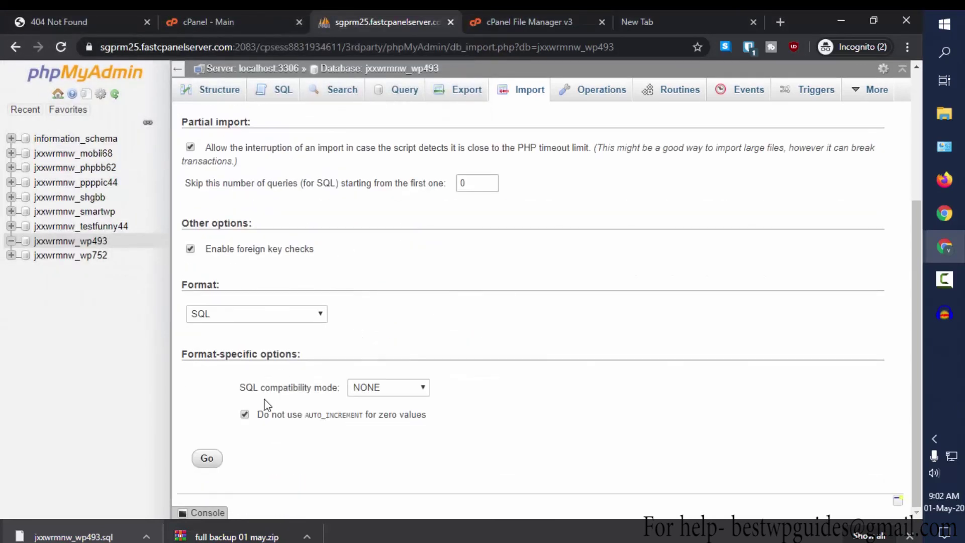
{"action": "left_click", "coordinate": [202, 458]}
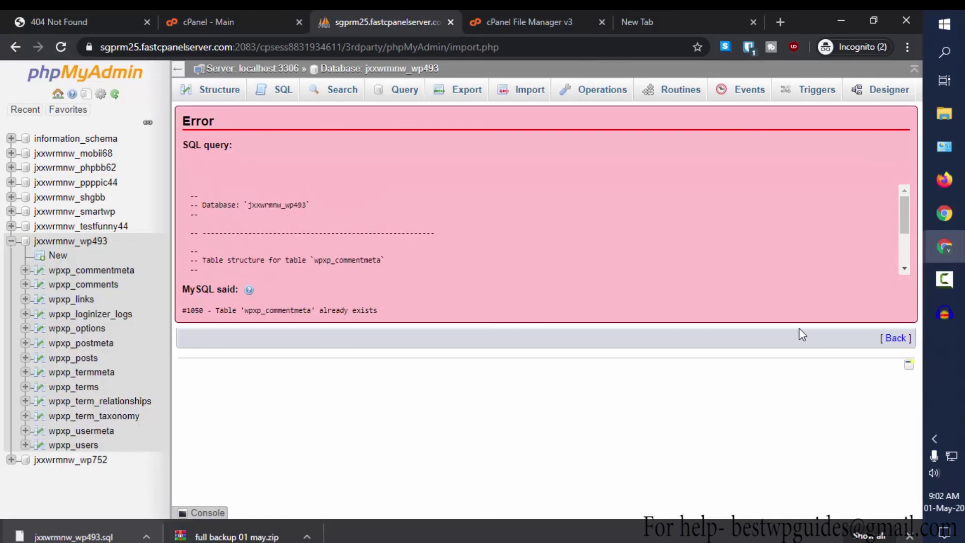
Return from the import result page and look through the table list of the jxxwrmnw_wp493 database
{"action": "left_click", "coordinate": [892, 338]}
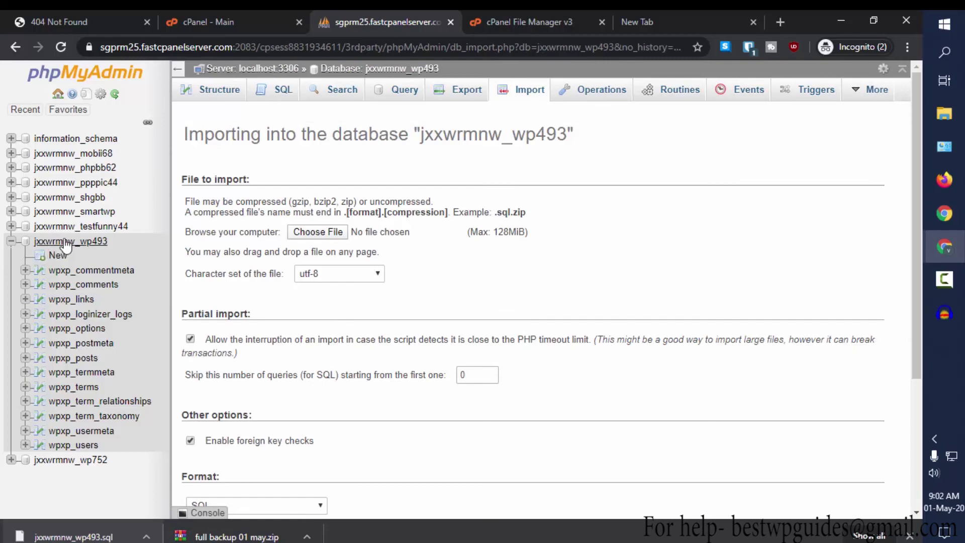
{"action": "left_click", "coordinate": [65, 242]}
{"action": "scroll", "coordinate": [506, 271], "scroll_direction": "down", "scroll_amount": 2}
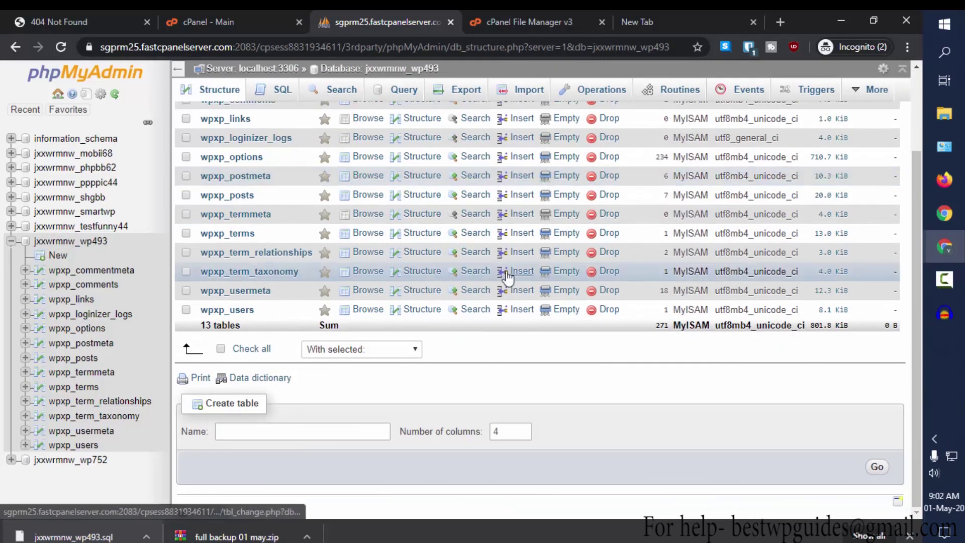
{"action": "scroll", "coordinate": [507, 275], "scroll_direction": "up", "scroll_amount": 3}
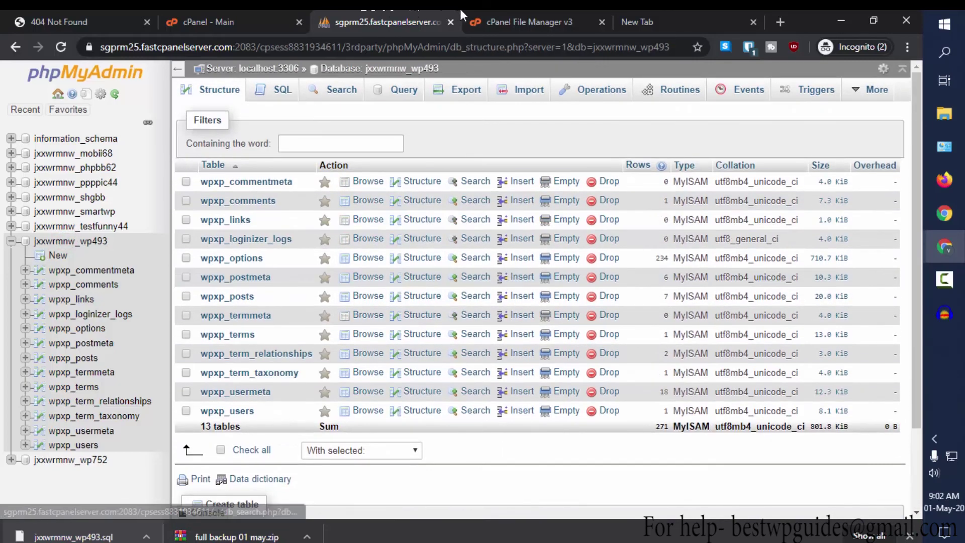
Reload demo1.smarthelpguides.com/wp/ in the site's browser tab and look over the blog's front page
{"action": "left_click", "coordinate": [101, 11]}
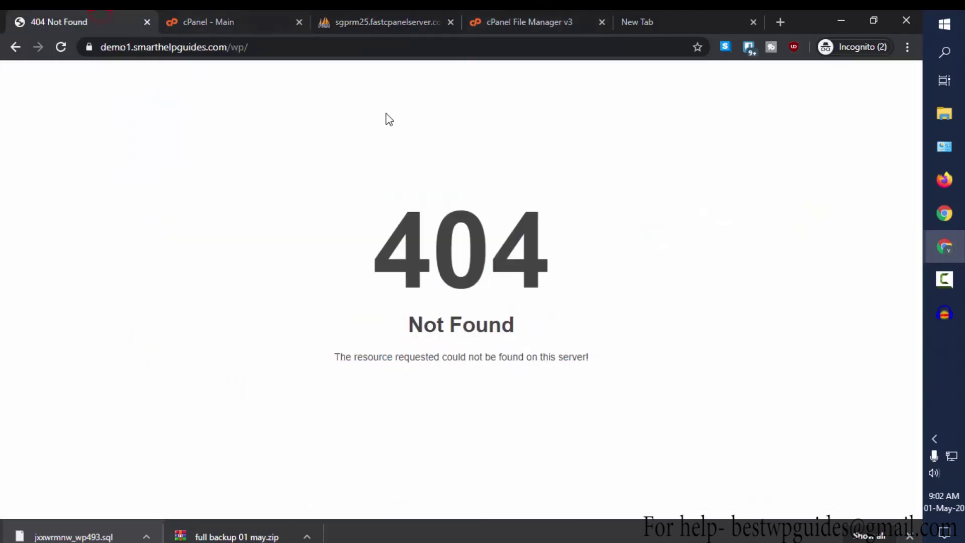
{"action": "left_click", "coordinate": [64, 45]}
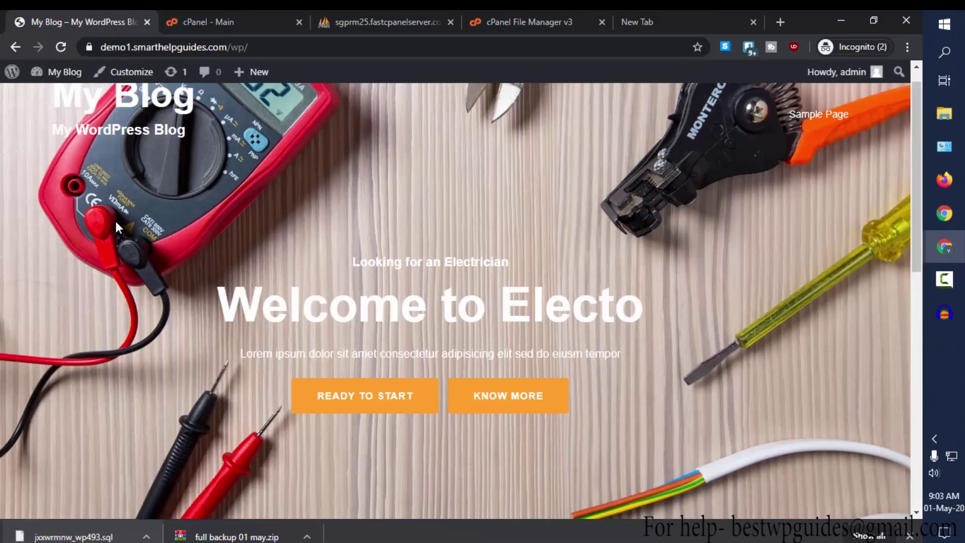
{"action": "scroll", "coordinate": [119, 227], "scroll_direction": "down", "scroll_amount": 7}
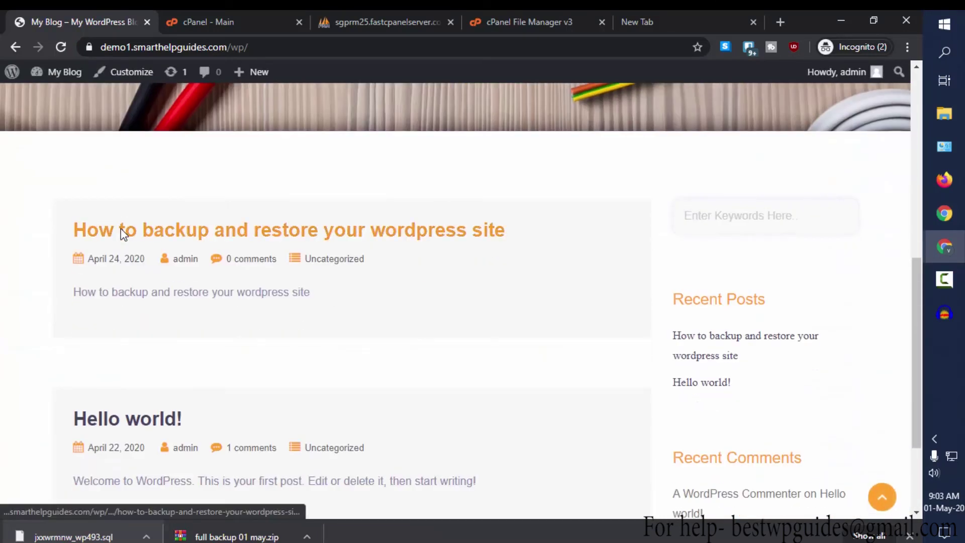
Open the post "How to backup and restore your wordpress site" and check its full page content
{"action": "left_click", "coordinate": [195, 235]}
{"action": "scroll", "coordinate": [455, 424], "scroll_direction": "down", "scroll_amount": 8}
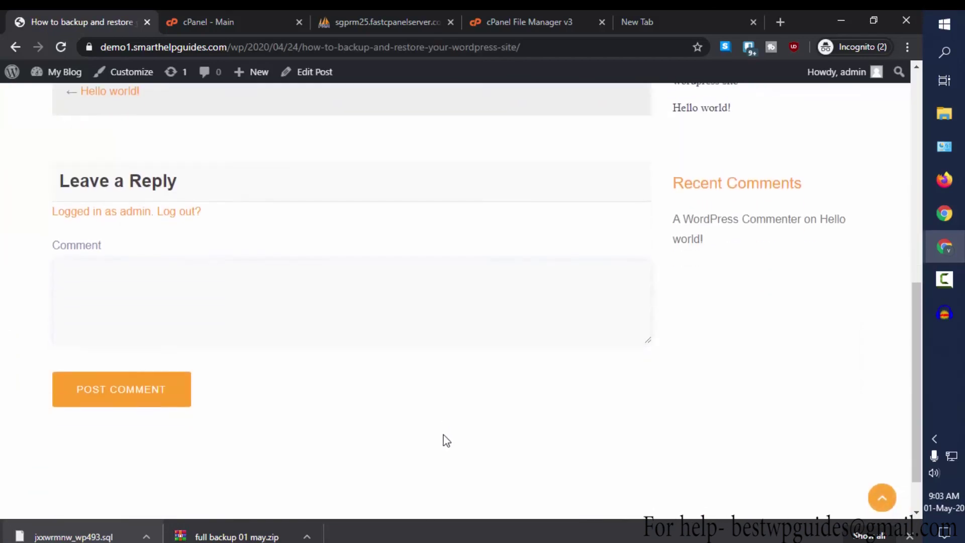
{"action": "scroll", "coordinate": [444, 438], "scroll_direction": "up", "scroll_amount": 4}
{"action": "scroll", "coordinate": [438, 436], "scroll_direction": "up", "scroll_amount": 2}
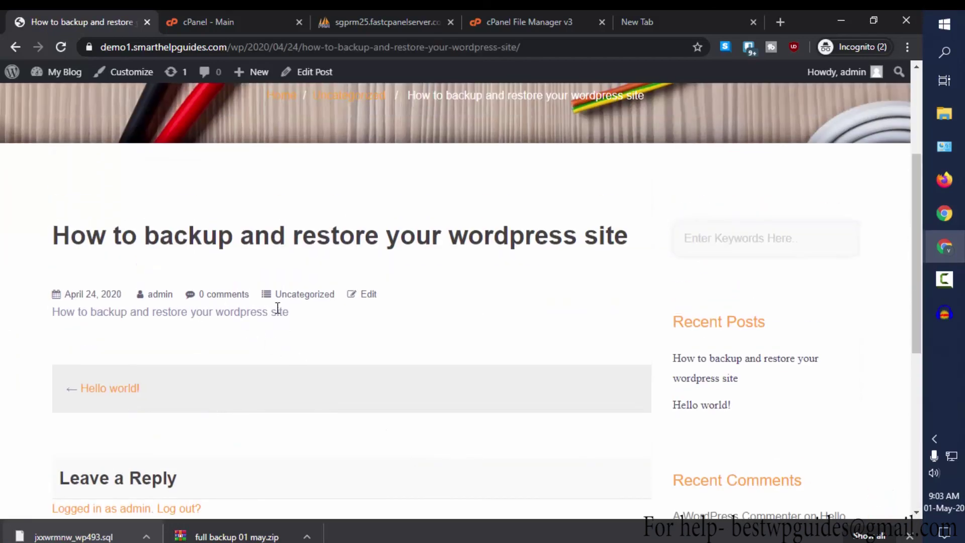
{"action": "scroll", "coordinate": [171, 261], "scroll_direction": "up", "scroll_amount": 4}
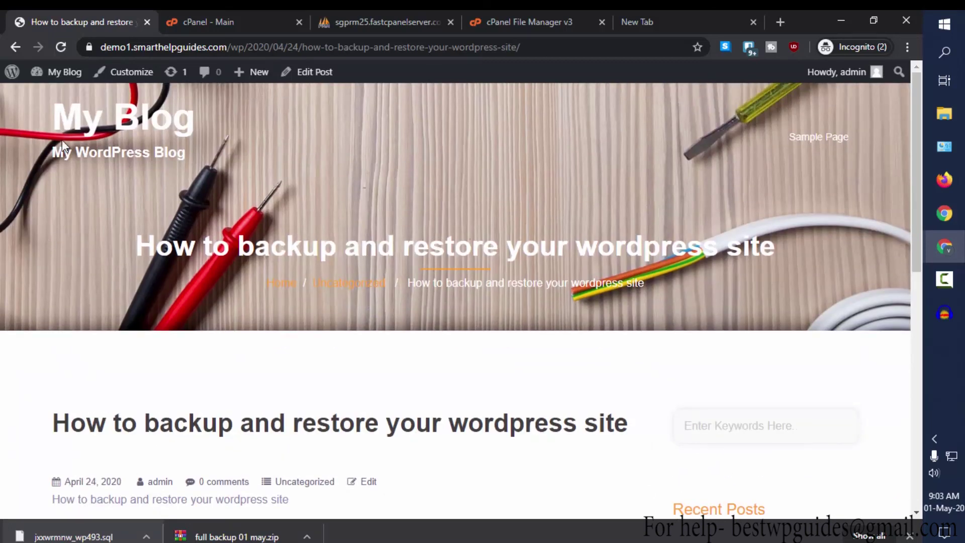
Open the site's WordPress dashboard, look over its overview and the comments list, and return to the dashboard home
{"action": "mouse_move", "coordinate": [68, 77]}
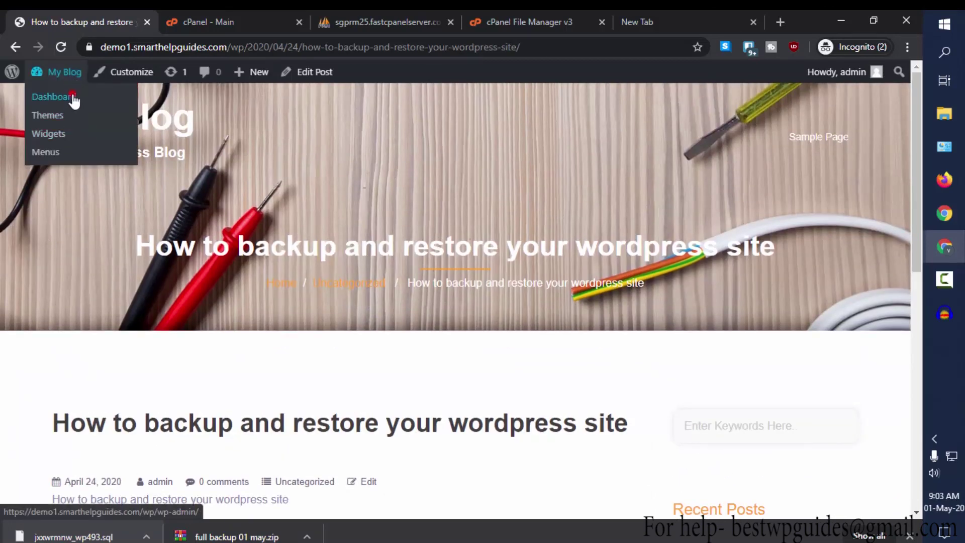
{"action": "left_click", "coordinate": [73, 96]}
{"action": "scroll", "coordinate": [477, 237], "scroll_direction": "down", "scroll_amount": 5}
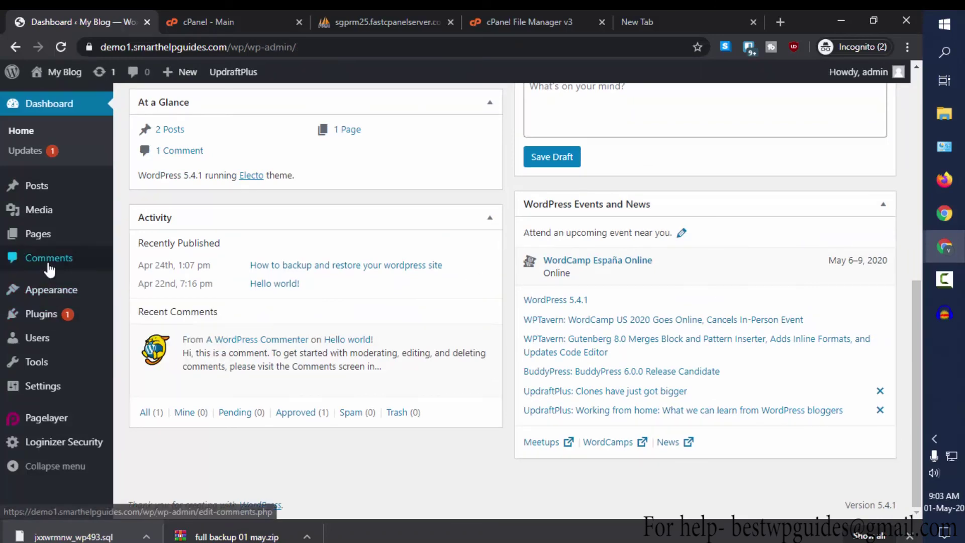
{"action": "left_click", "coordinate": [22, 258]}
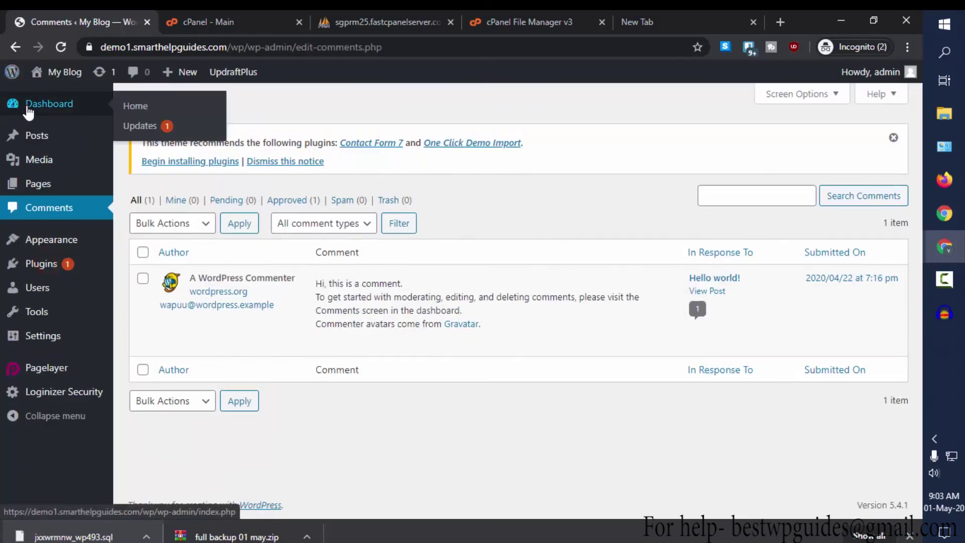
{"action": "left_click", "coordinate": [26, 105]}
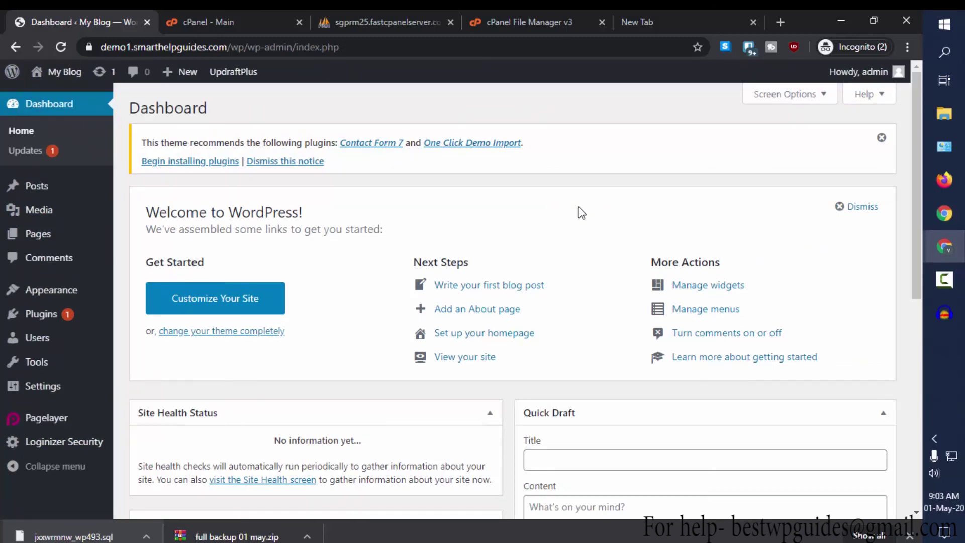